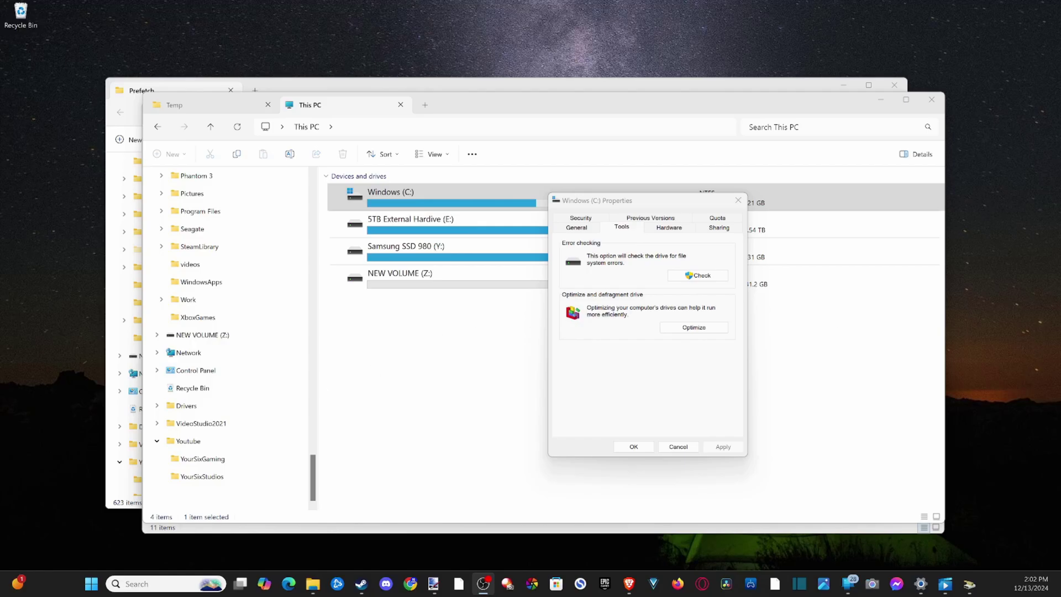
Move the C: Properties window aside and submit 'prefetch' through the Run dialog
left_click_drag(623, 203, 544, 175)
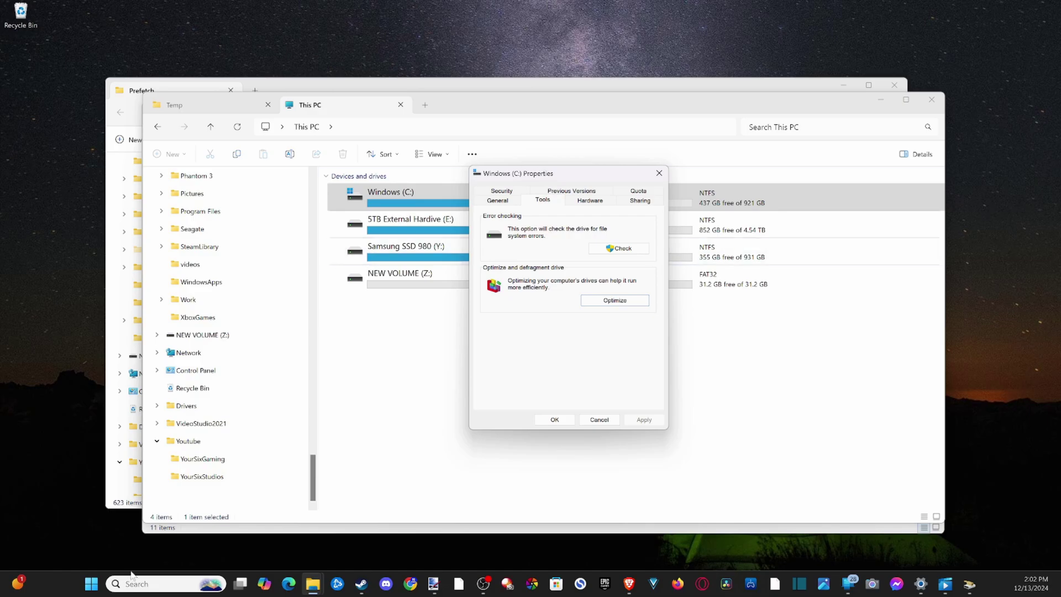
left_click(143, 584)
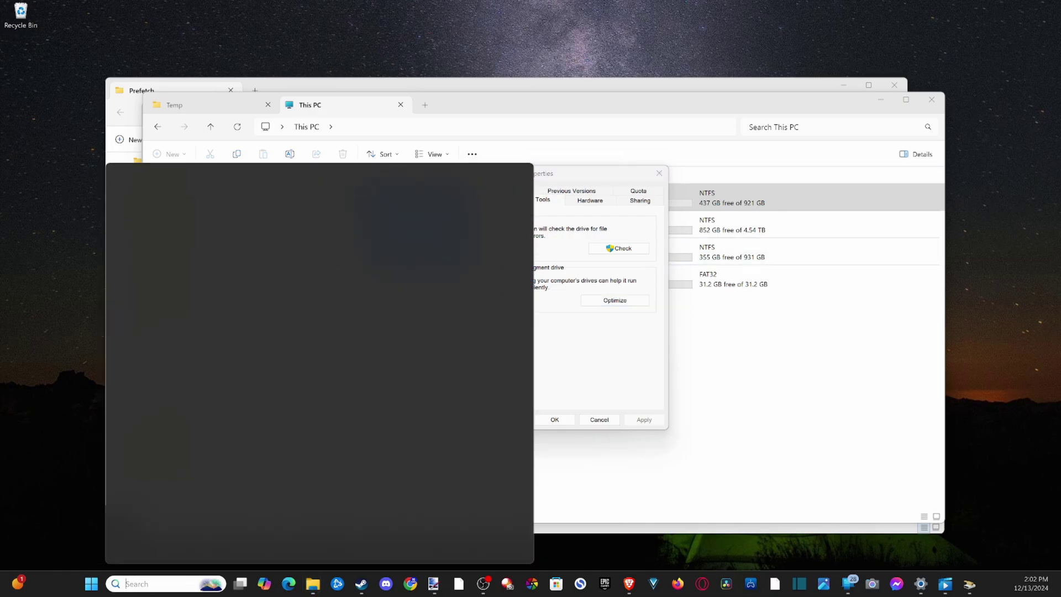
type("run")
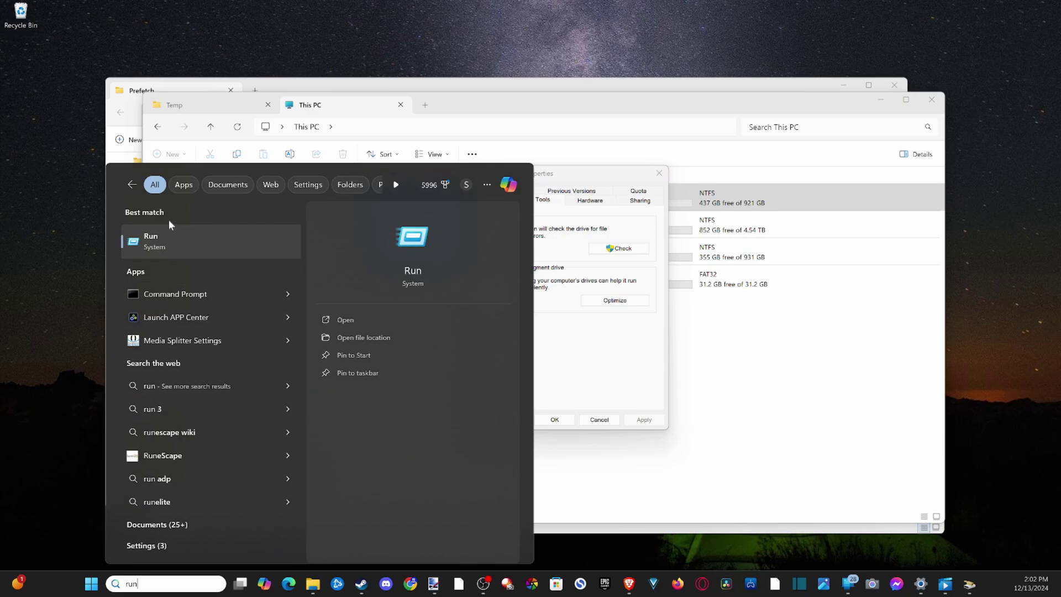
left_click(164, 237)
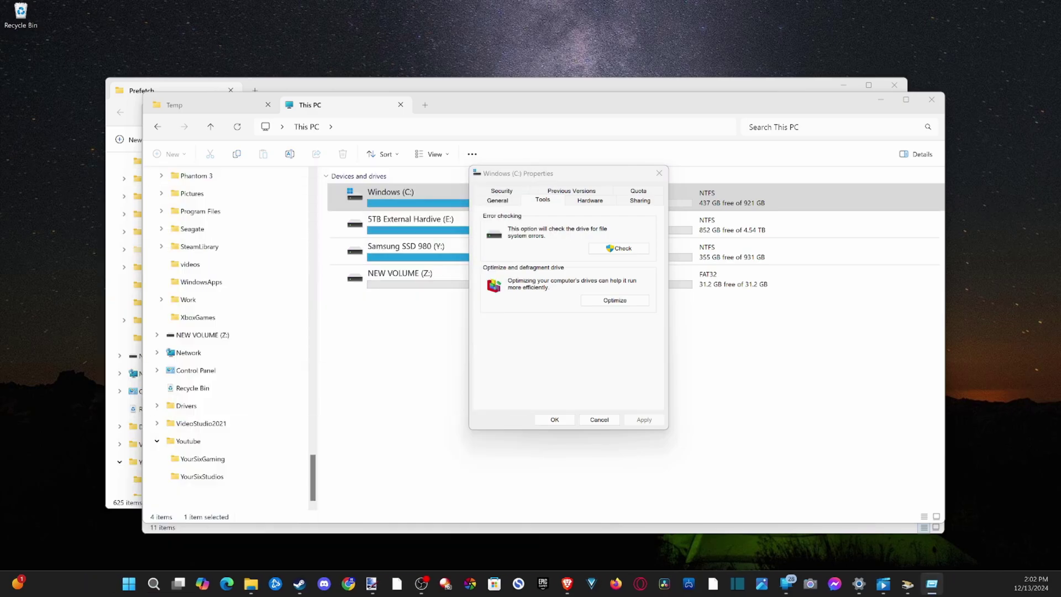
left_click_drag(238, 370, 544, 229)
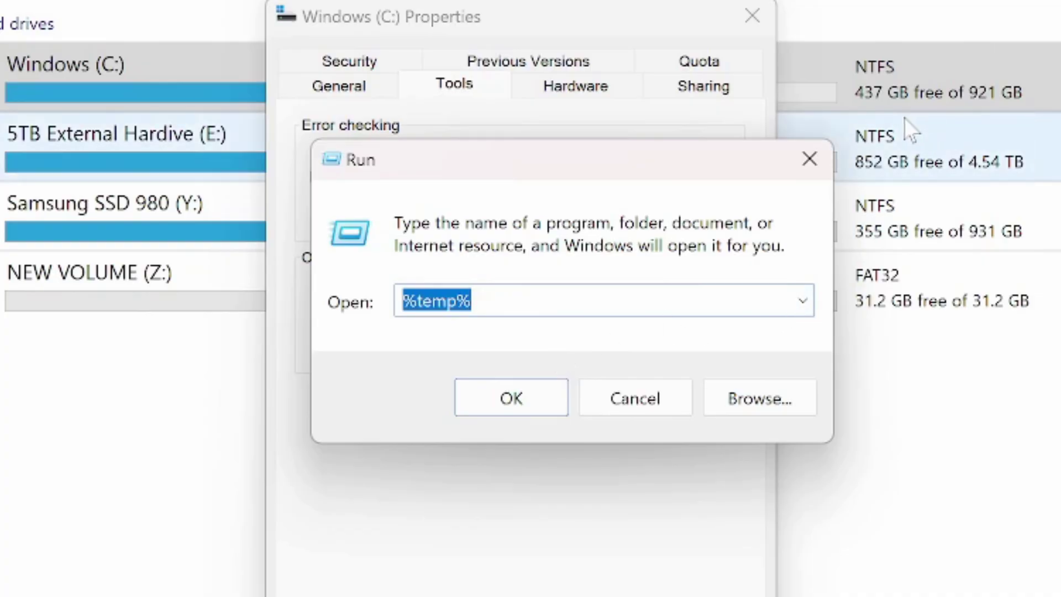
type("pref")
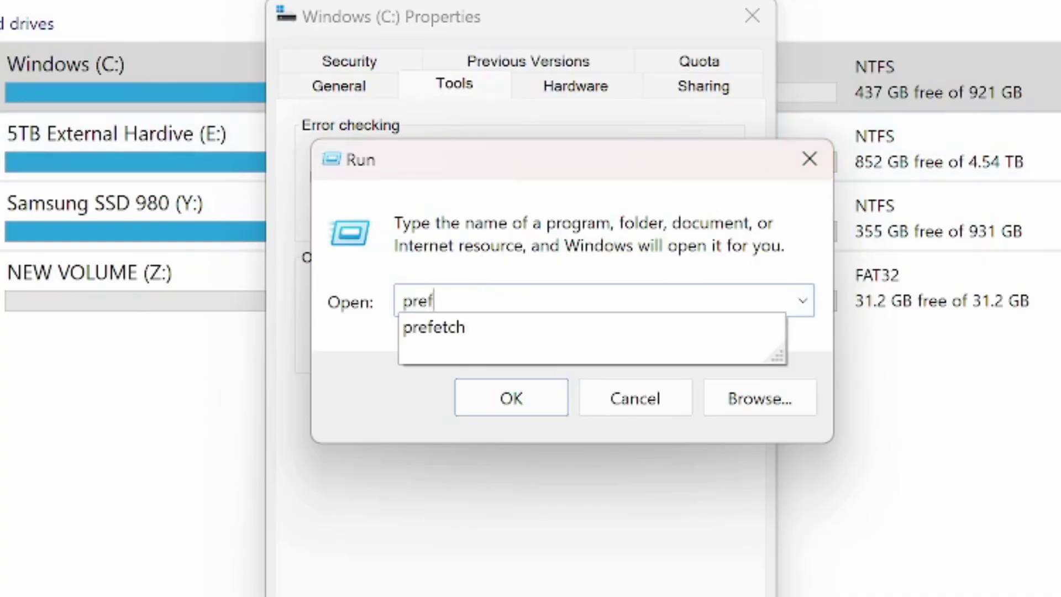
left_click(499, 333)
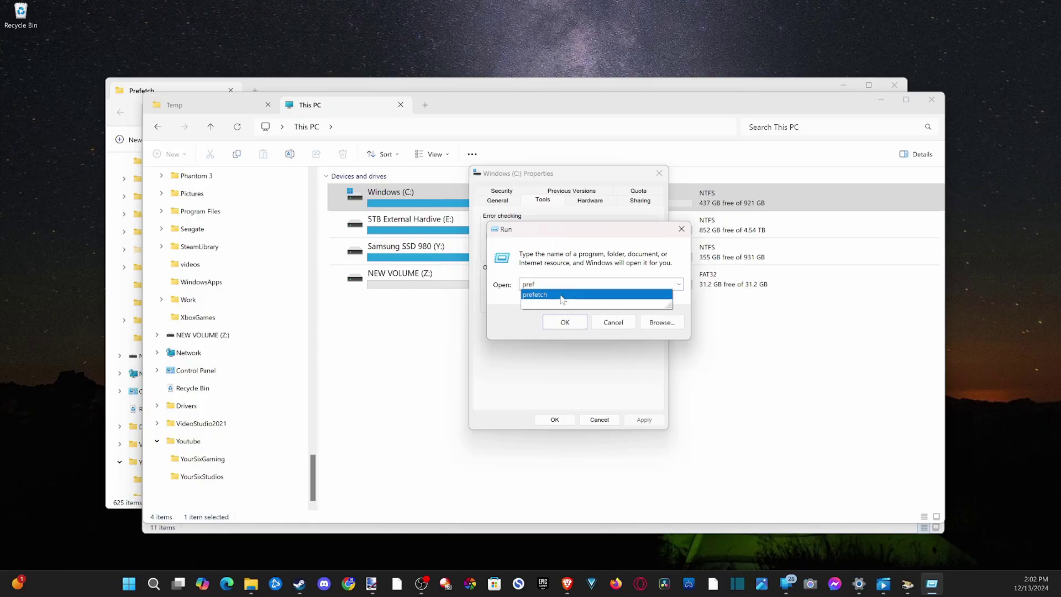
Close the extra This PC and Temp windows and recycle all 625 Prefetch files
left_click(520, 407)
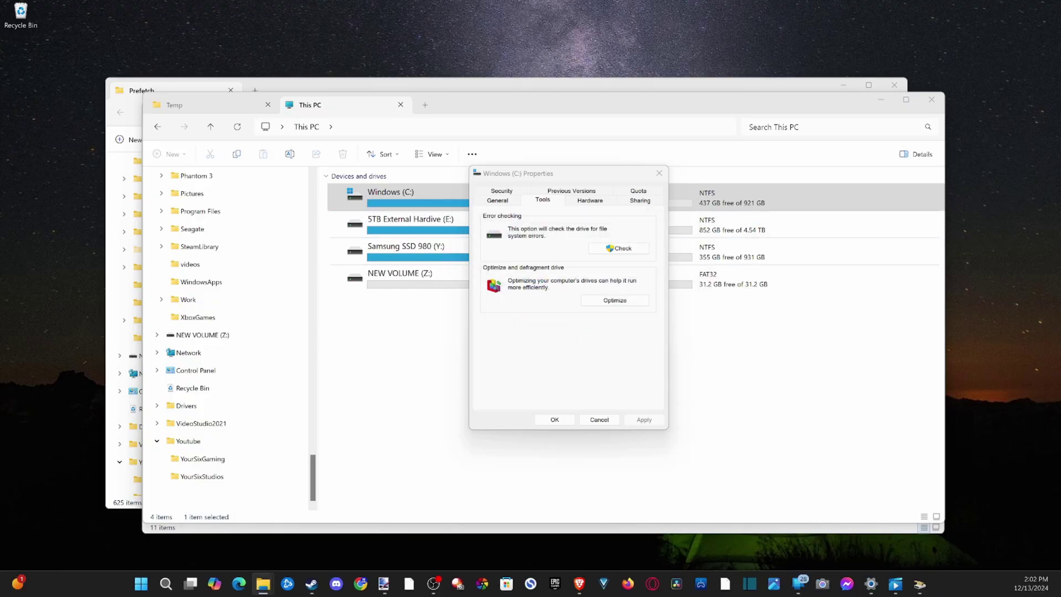
left_click(932, 99)
left_click(931, 101)
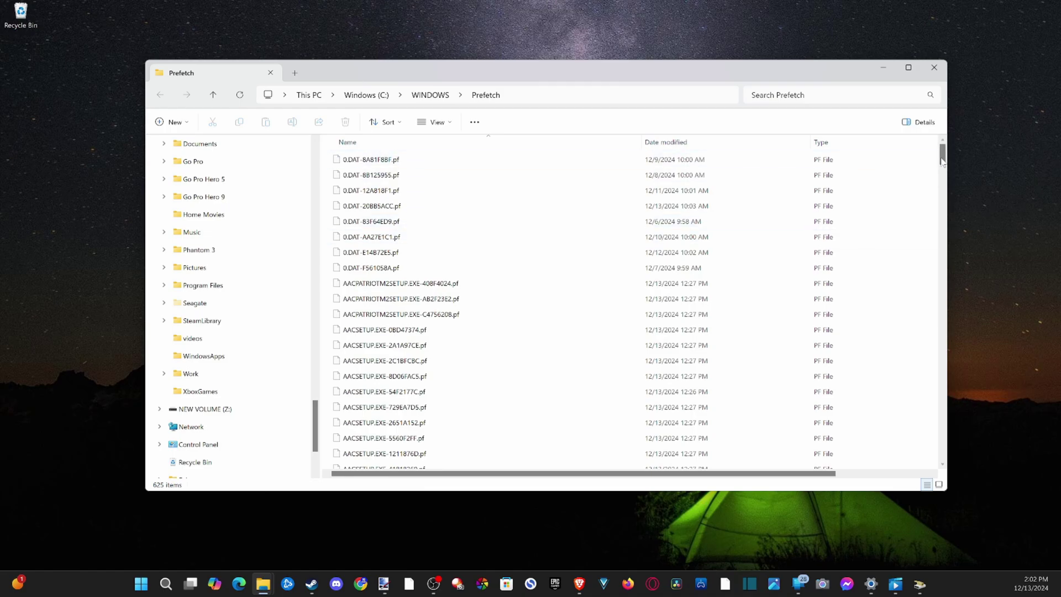
left_click_drag(943, 156, 579, 191)
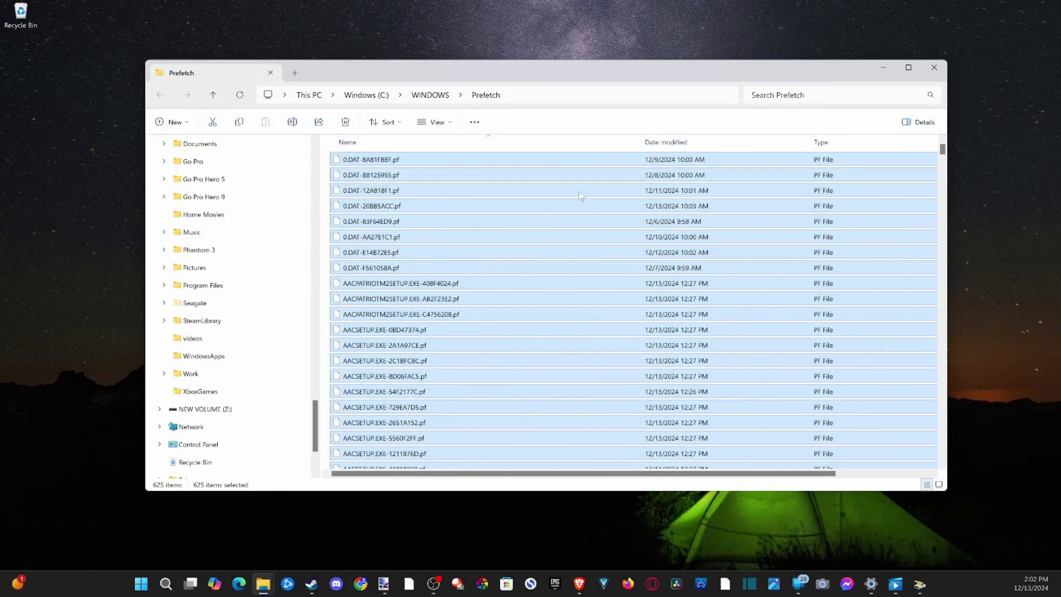
key("Delete")
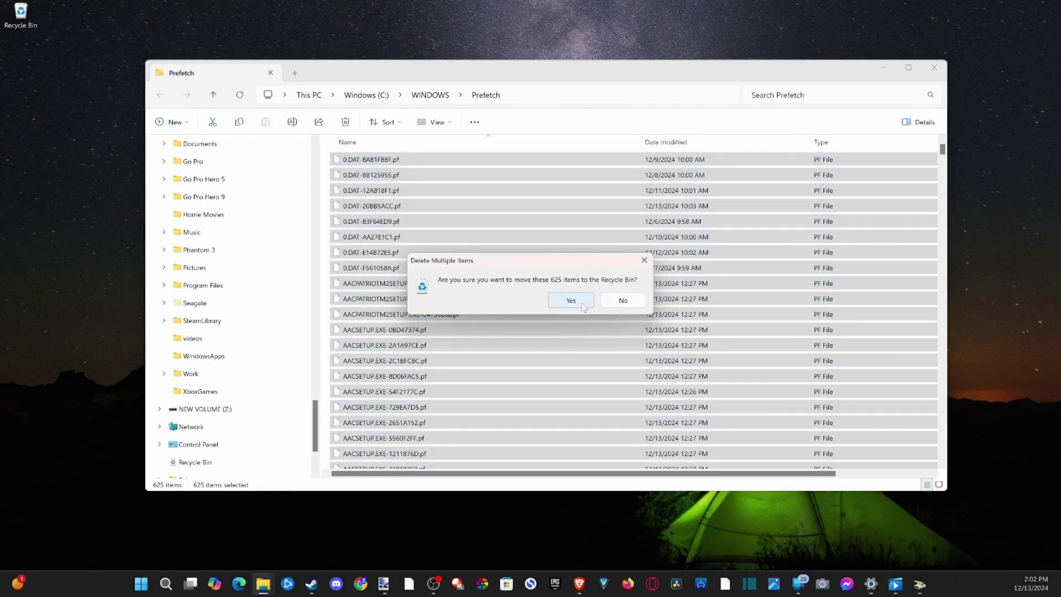
left_click(581, 304)
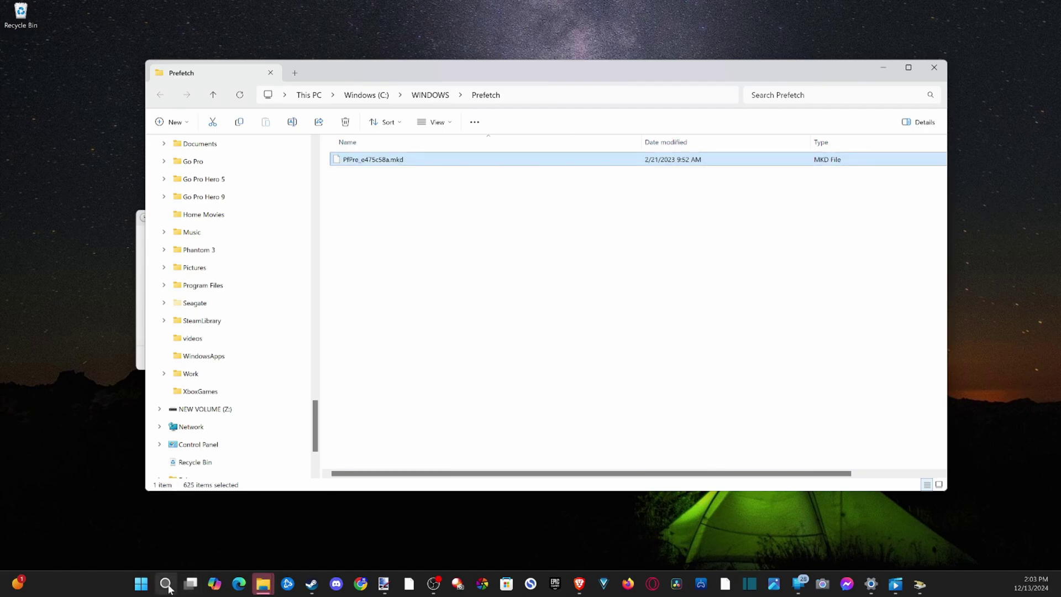
Start deleting PfPre_e475c58a.mkd, then cancel so the file is kept
left_click(380, 162)
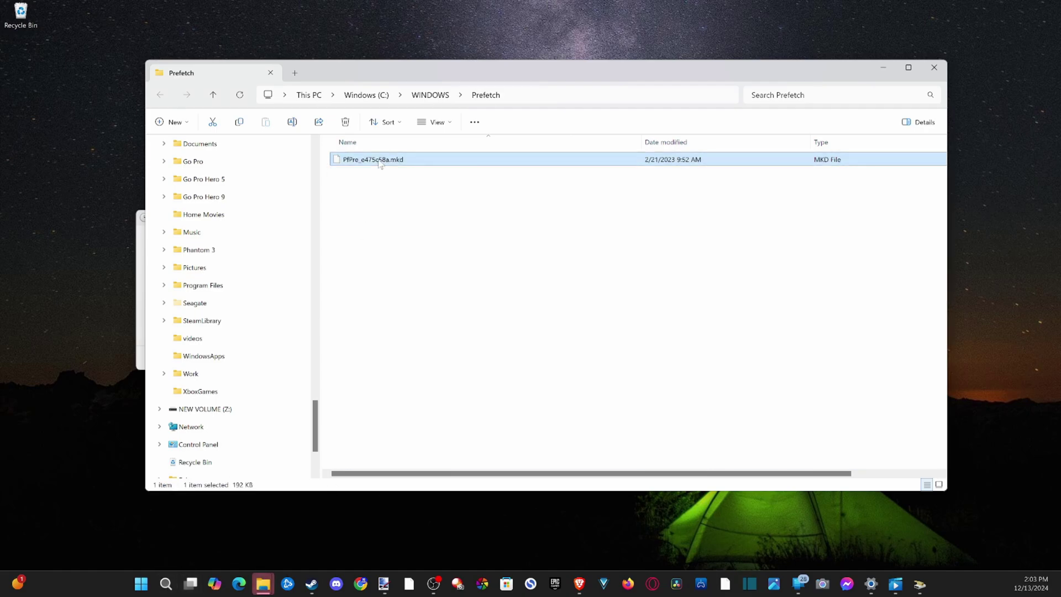
key("Delete")
key("Return")
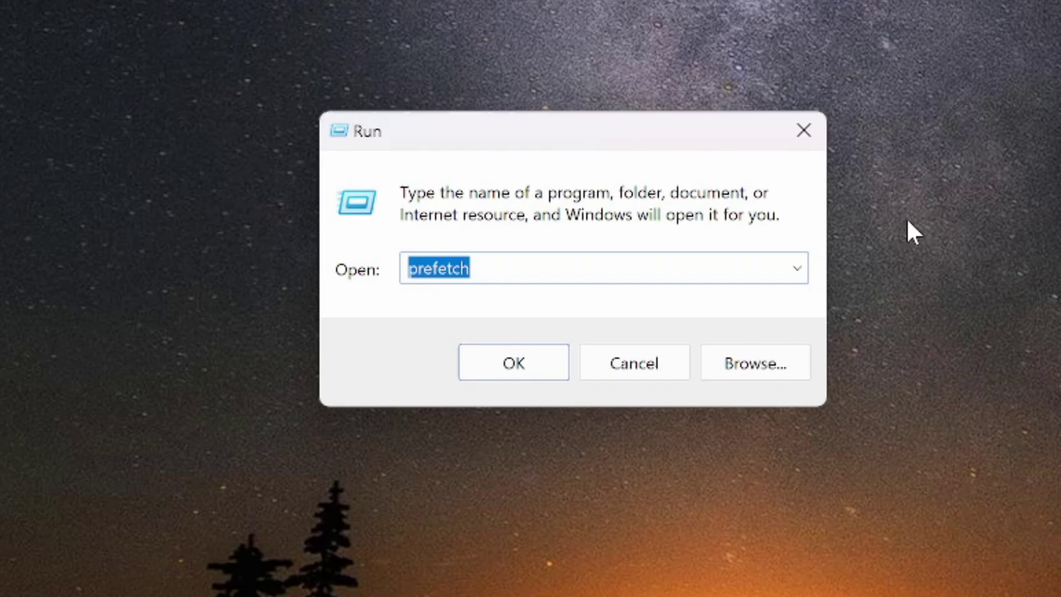
Open the Windows Temp folder and send all 11 of its items to the Recycle Bin
type("tem")
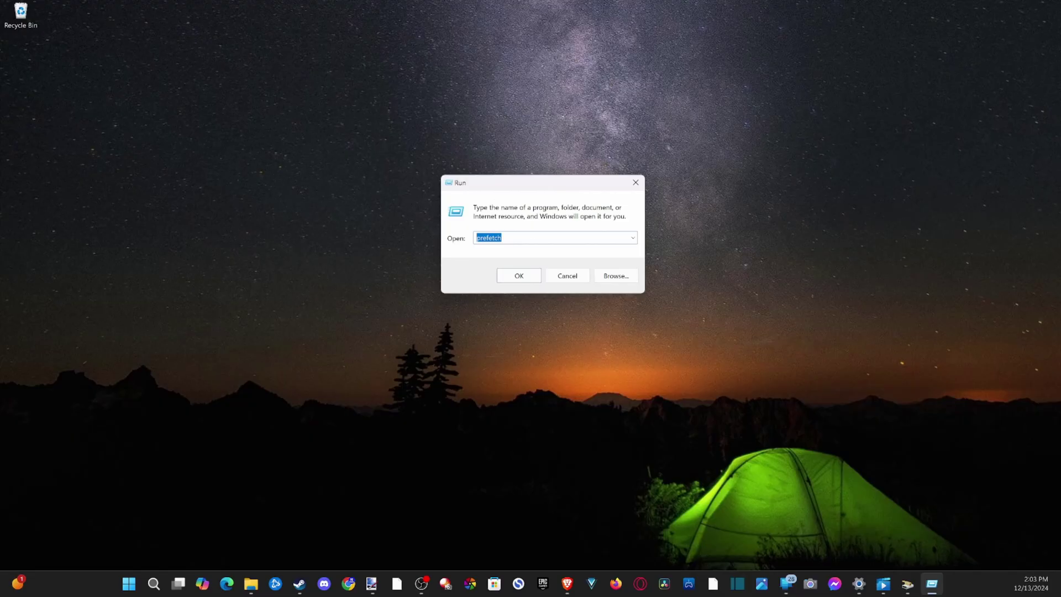
type("%temp%")
left_click(543, 278)
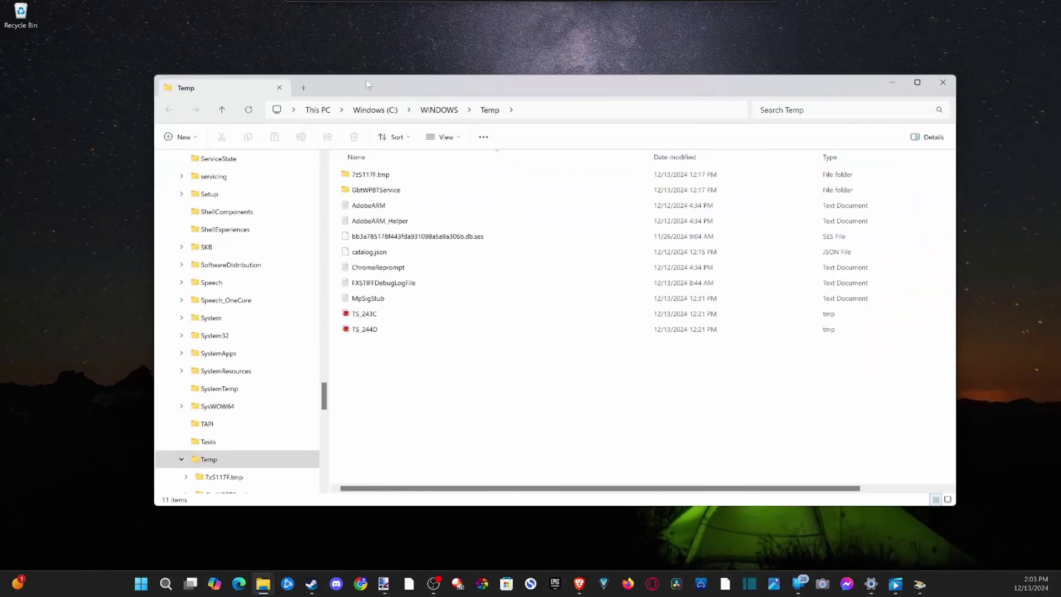
left_click_drag(457, 367, 348, 171)
key("Delete")
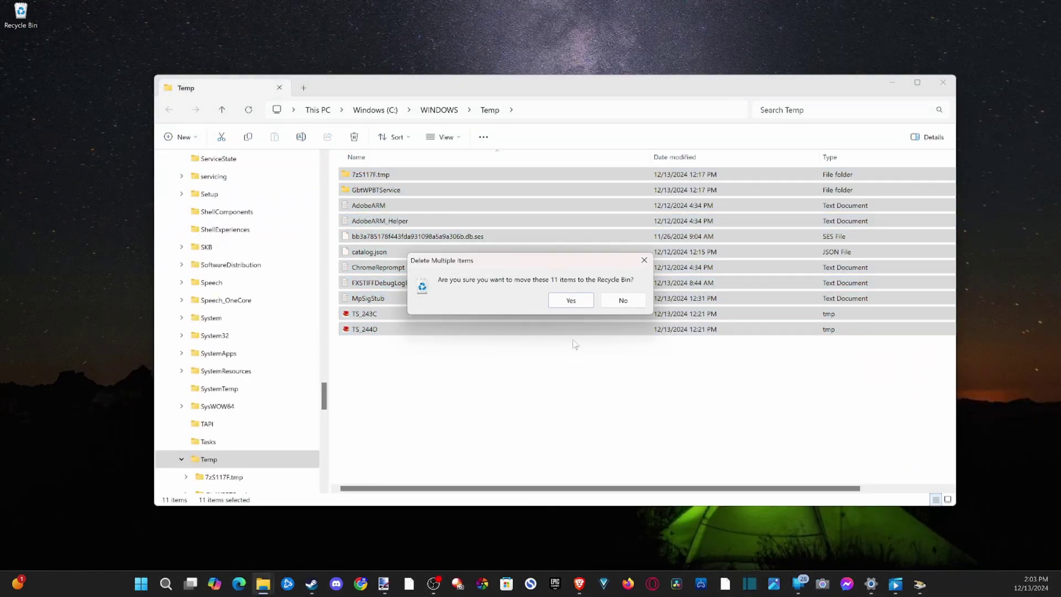
left_click(567, 301)
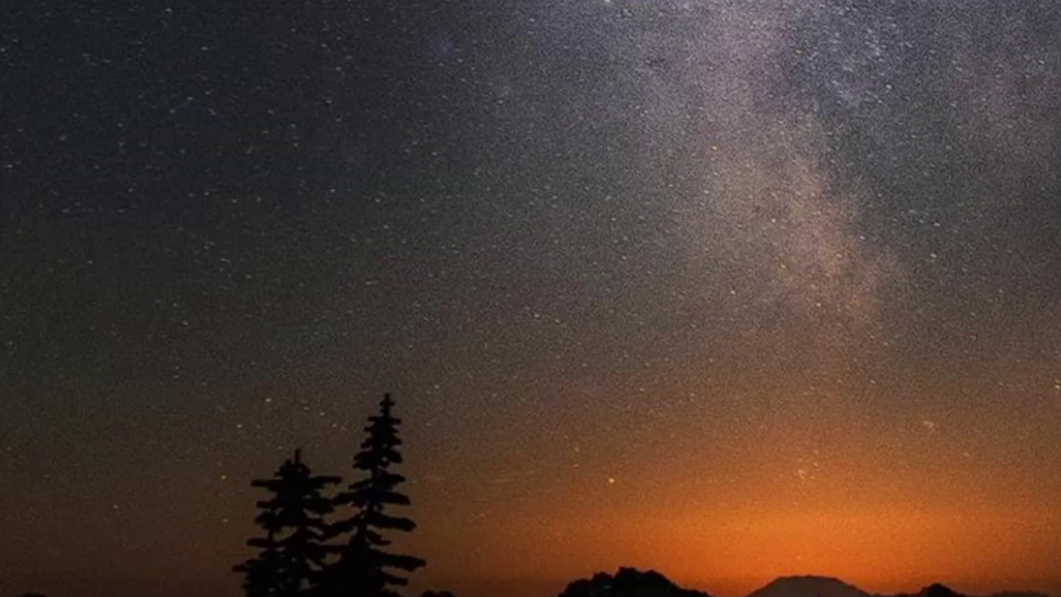
Open %temp% via Run and recycle its 826 items, leaving 19 in-use items including APC_Temp
key("super+r")
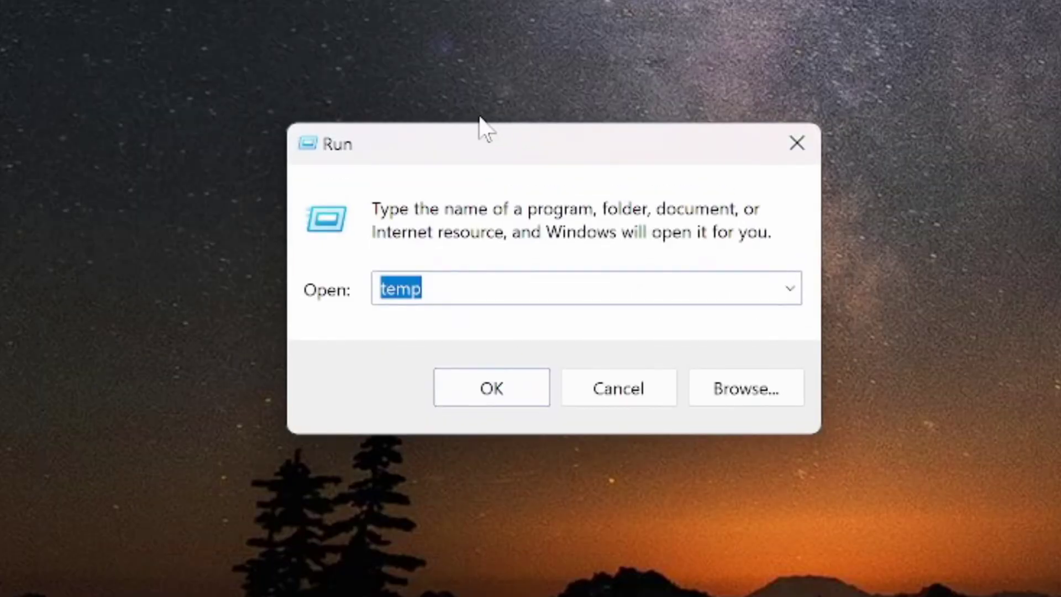
type("temp")
key("ctrl+a")
type("%")
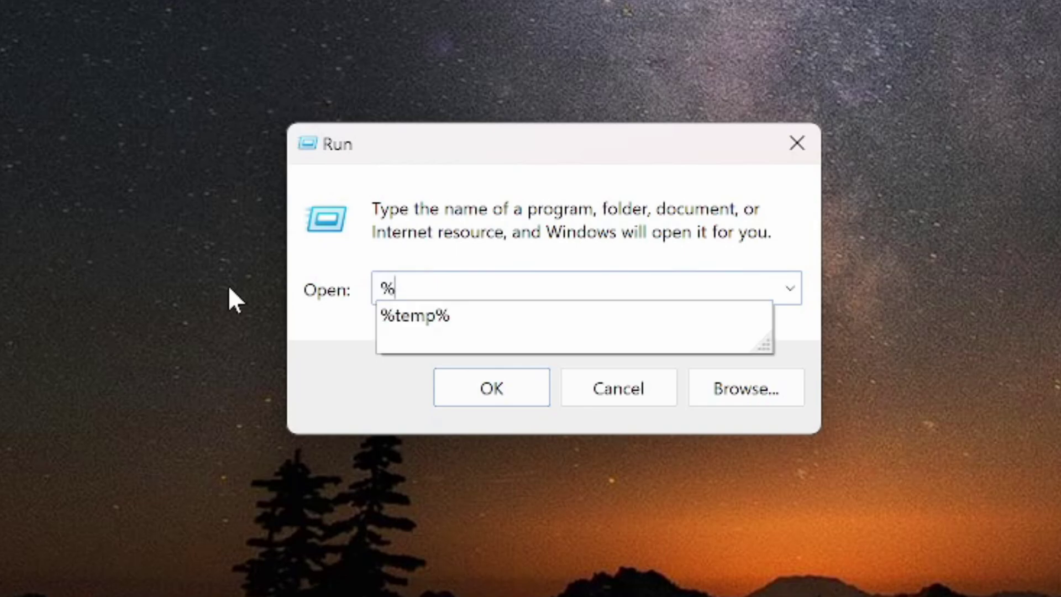
type("temp")
type("%")
key("Return")
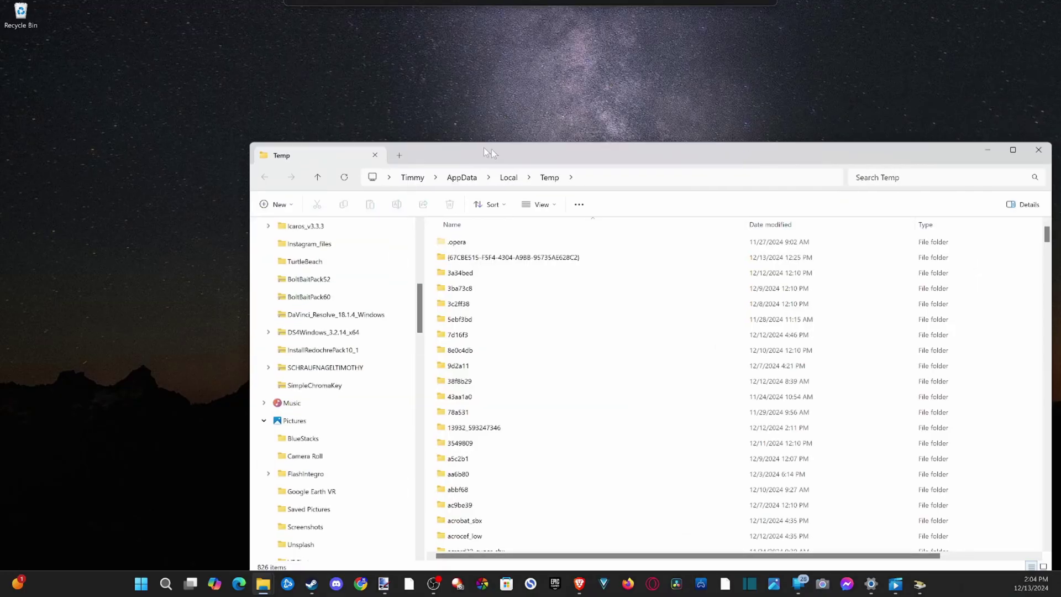
key("ctrl+a")
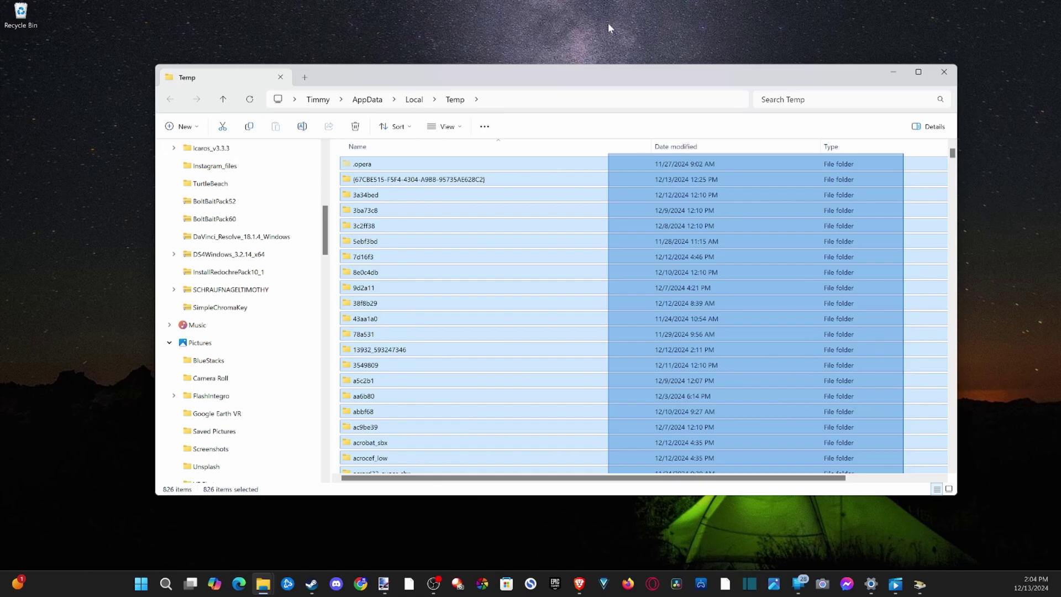
right_click(430, 271)
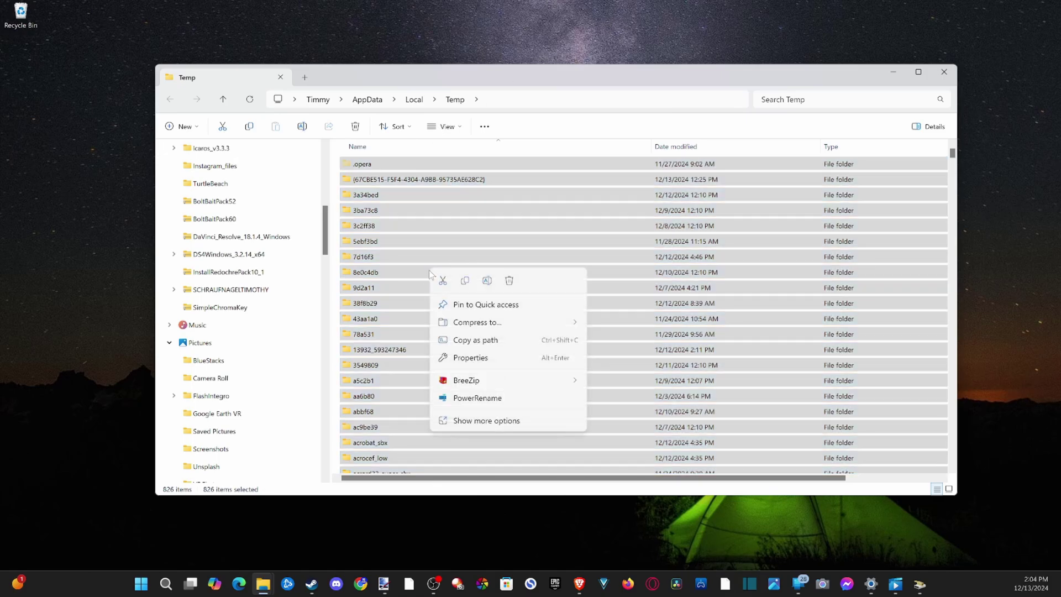
left_click(509, 282)
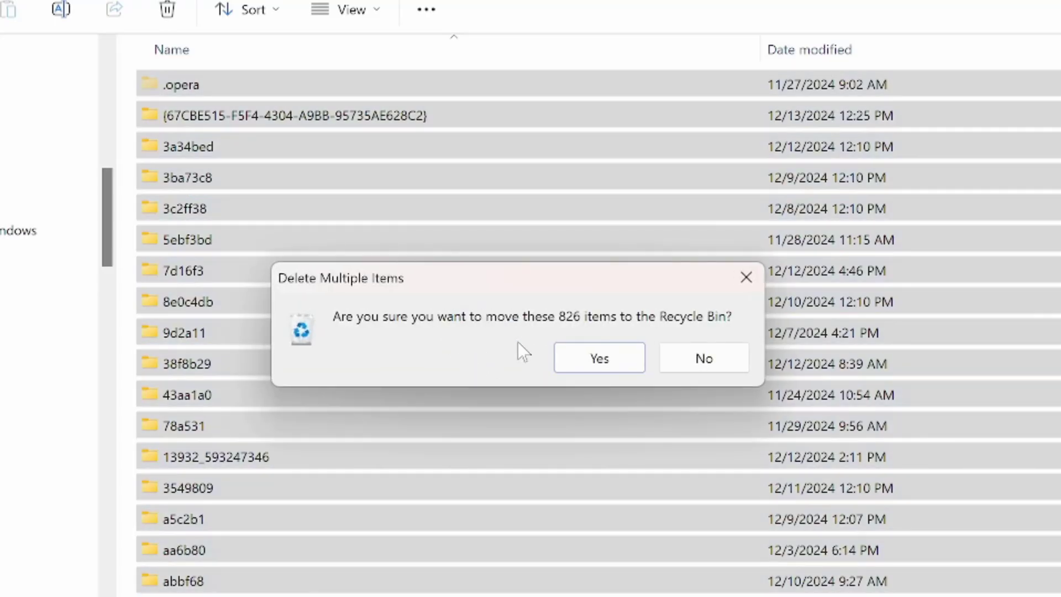
left_click(579, 357)
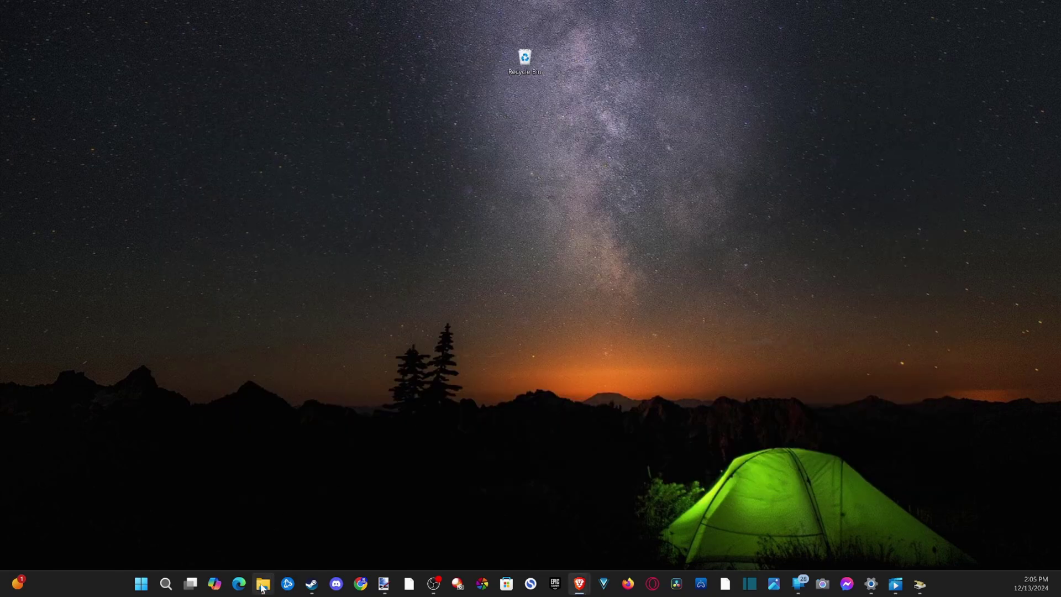
Restore File Explorer and go up to This PC, where Windows (C:) shows 437 GB free
left_click(264, 581)
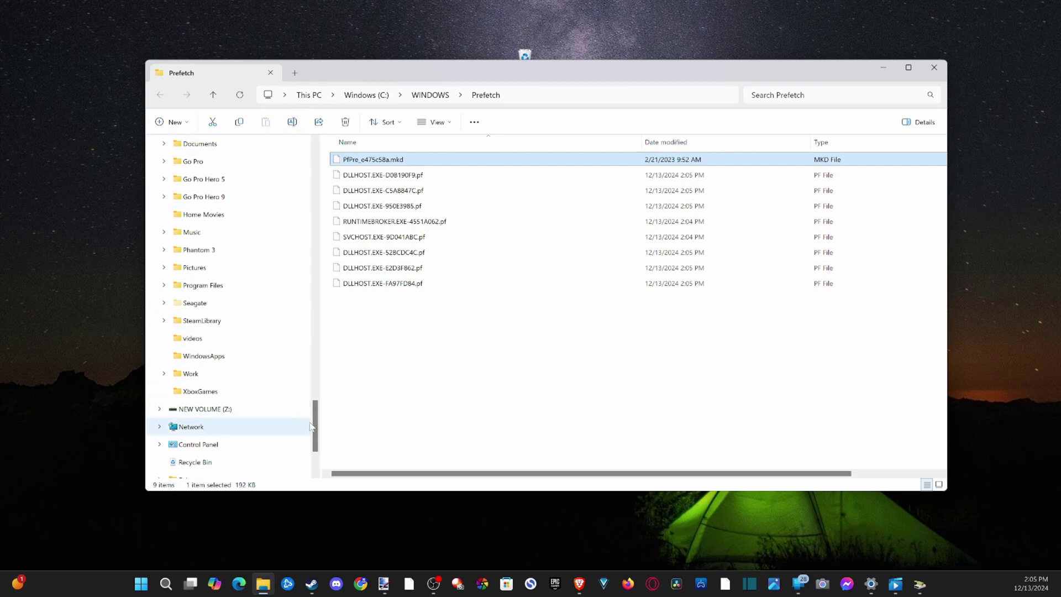
left_click_drag(315, 428, 316, 390)
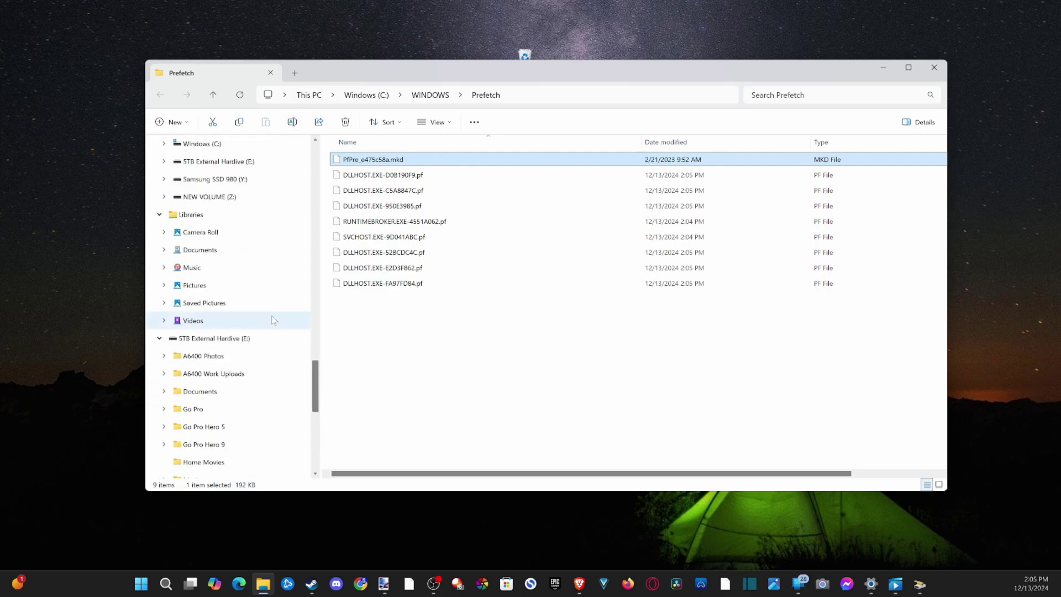
scroll(205, 241, "down", 7)
scroll(205, 241, "up", 10)
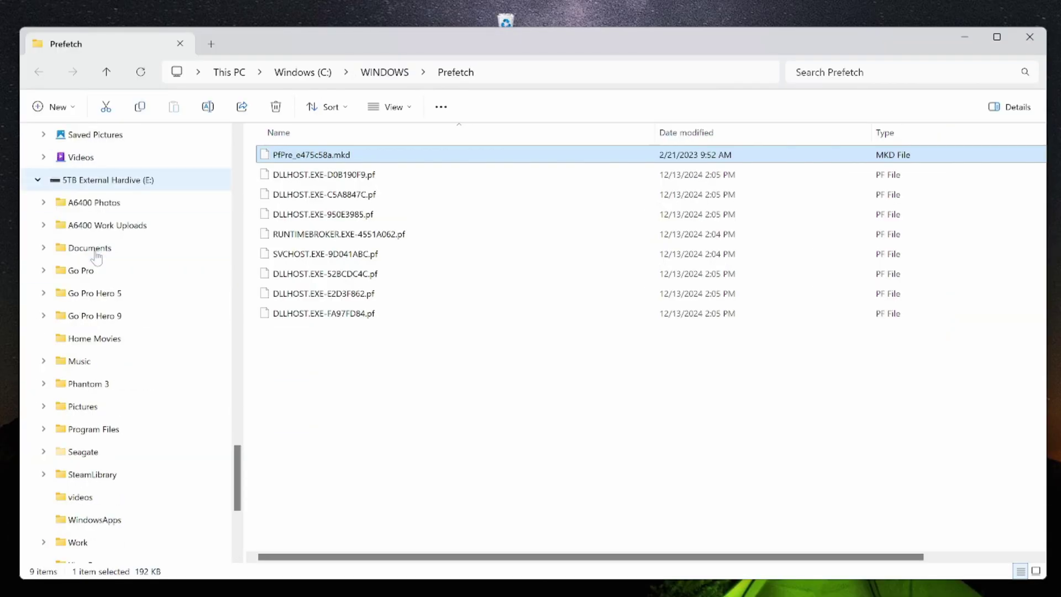
key("alt+Up")
key("alt+Up")
key("alt+Up")
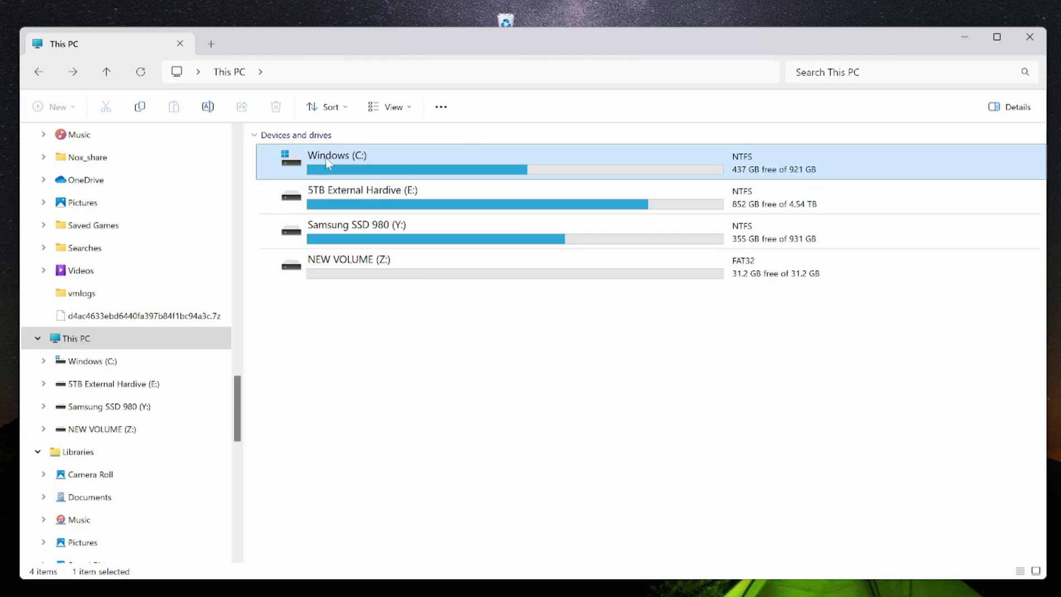
Navigate into C:\WINDOWS\SoftwareDistribution\Download
double_click(327, 159)
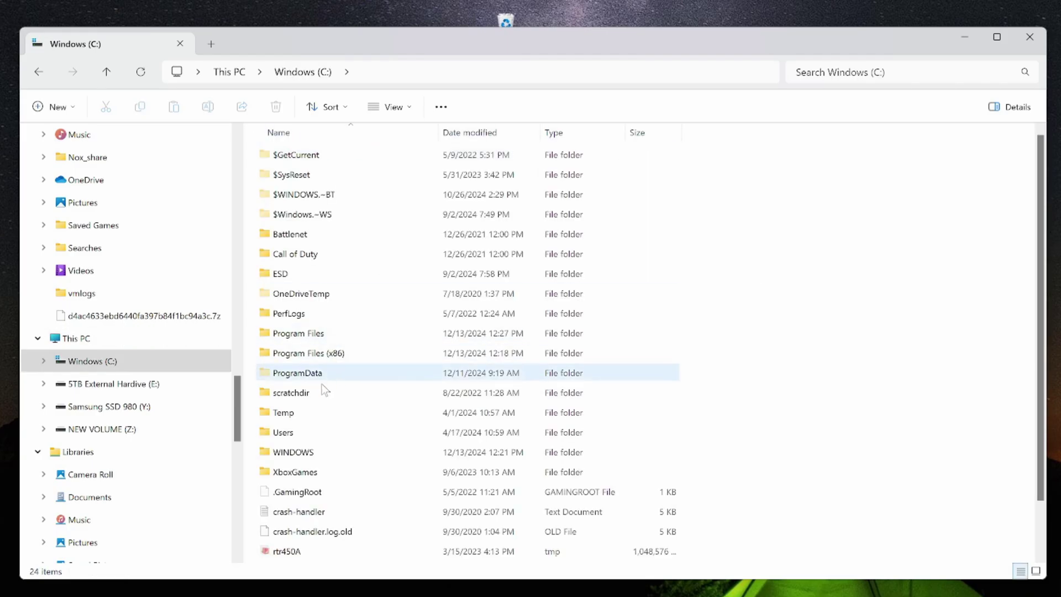
double_click(321, 452)
scroll(360, 230, "down", 1)
scroll(362, 234, "down", 1)
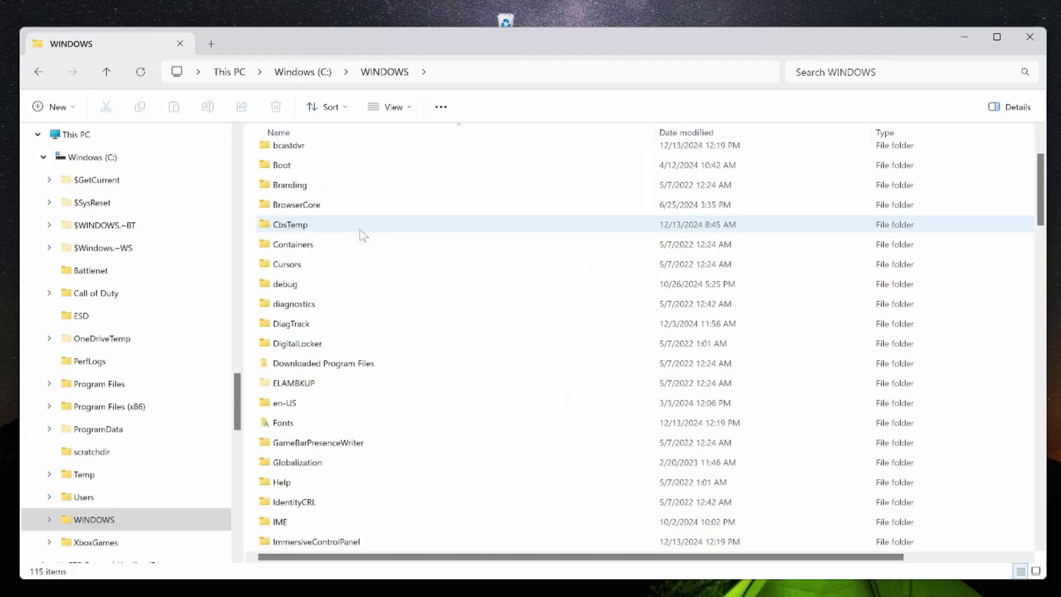
scroll(360, 230, "up", 1)
scroll(360, 231, "down", 11)
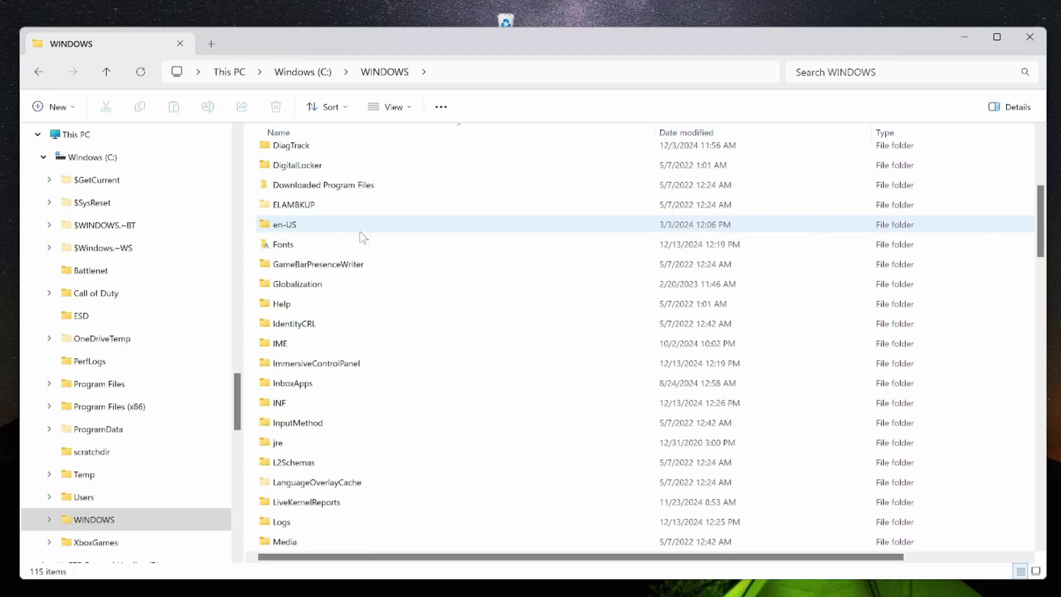
scroll(433, 313, "down", 1)
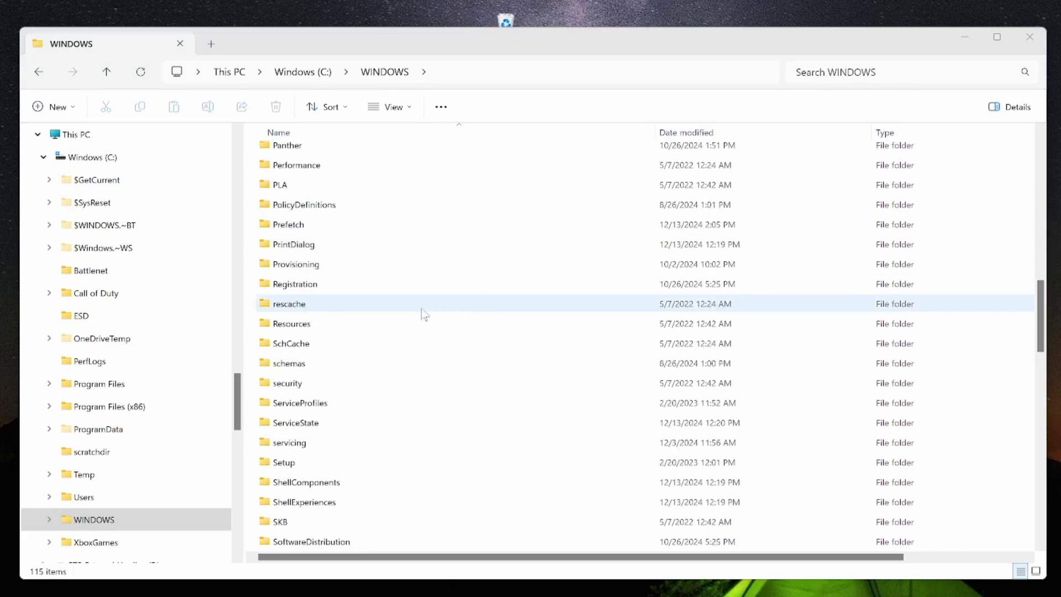
scroll(415, 313, "down", 2)
double_click(411, 423)
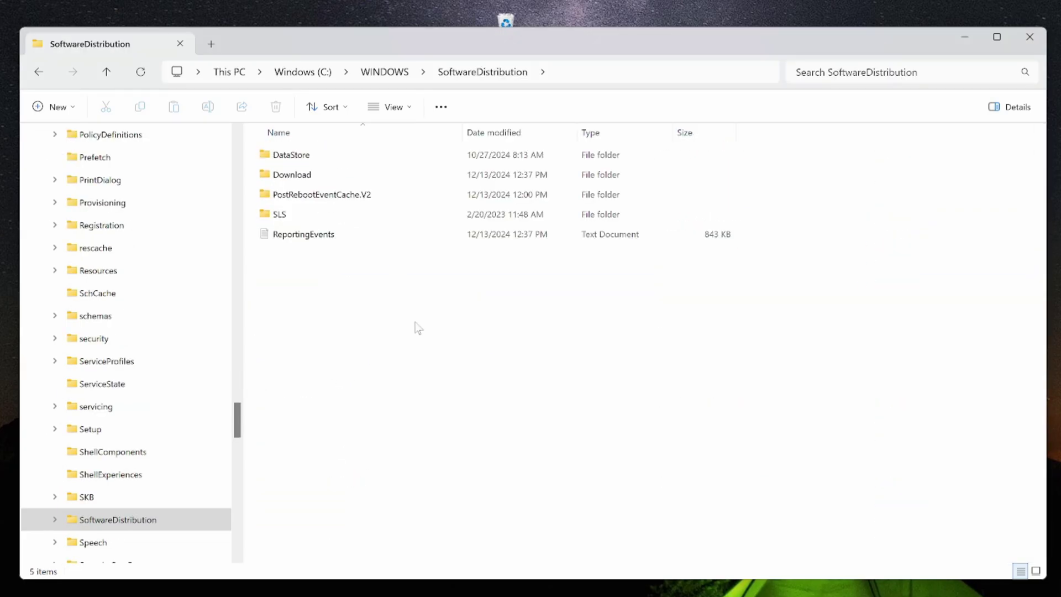
double_click(312, 169)
Send all 17 Download items to the Recycle Bin, granting administrator permission when asked
left_click_drag(565, 513, 356, 155)
key("Delete")
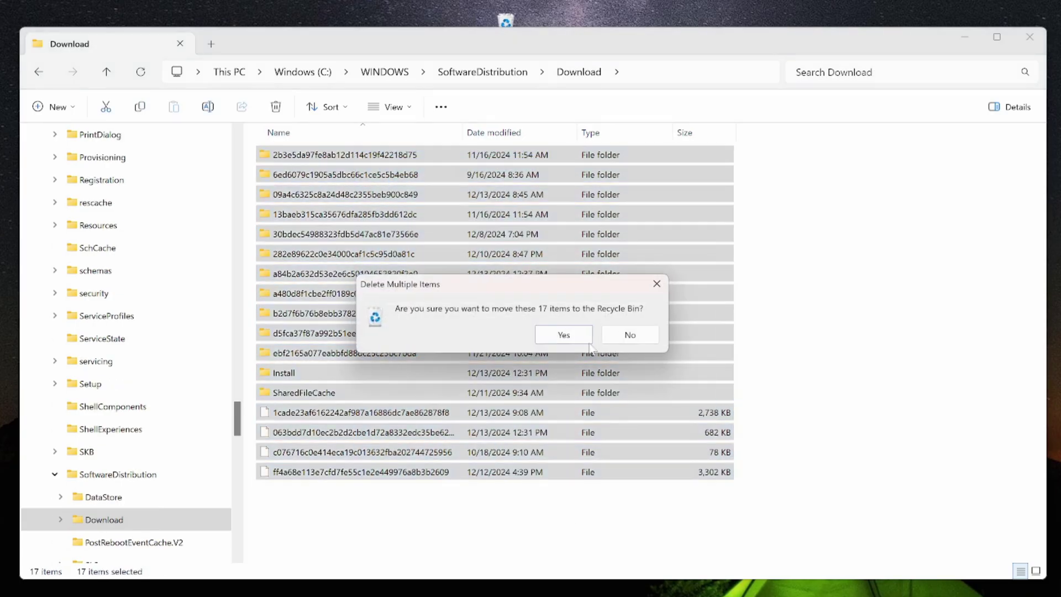
left_click(565, 334)
left_click(464, 331)
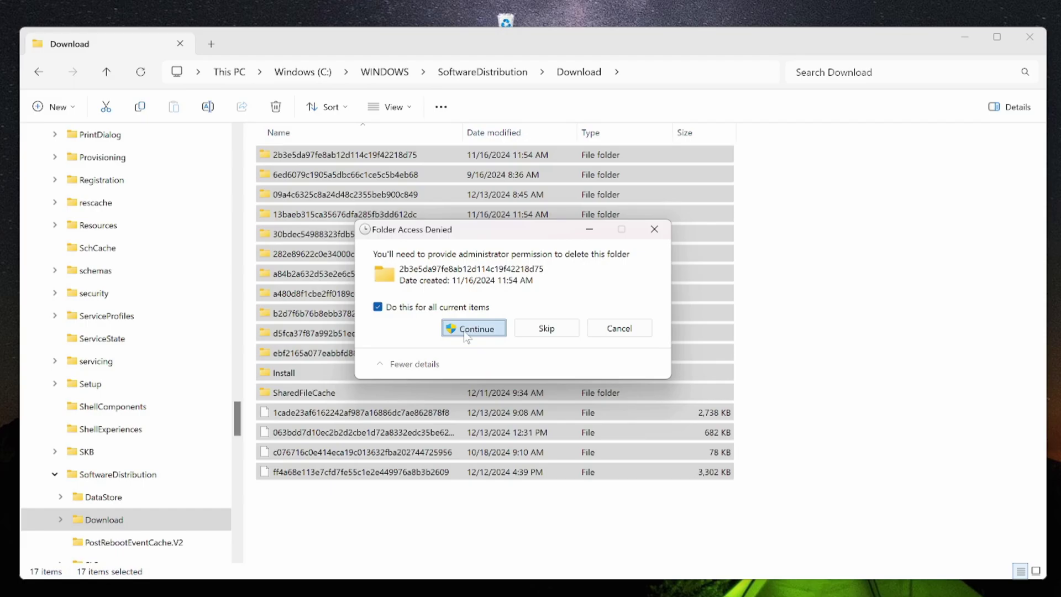
left_click(463, 331)
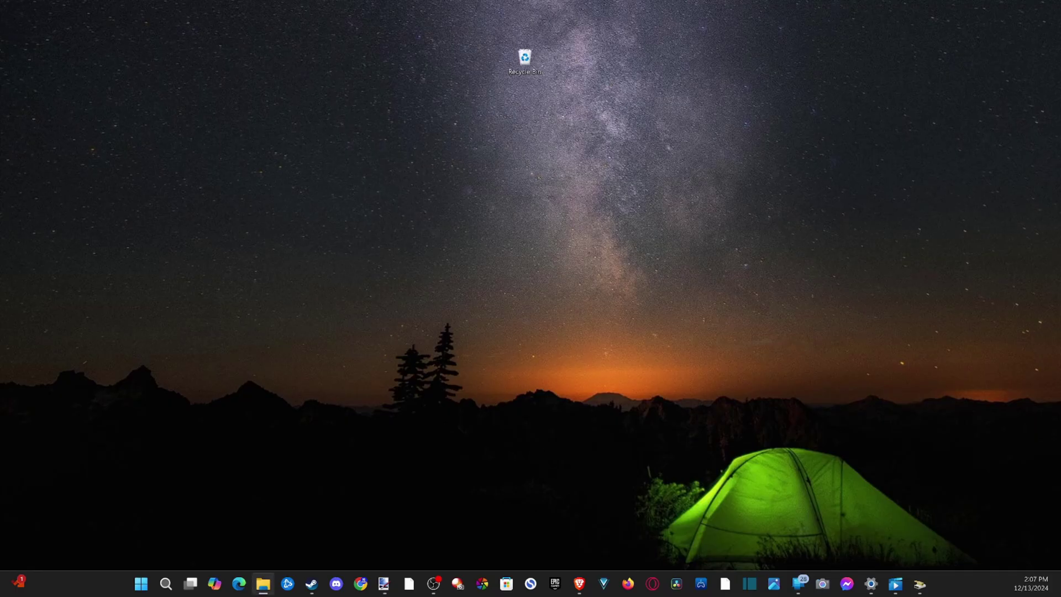
In a new Explorer window, open Windows (C:) Properties and launch Optimize from its Tools tab
key("super+e")
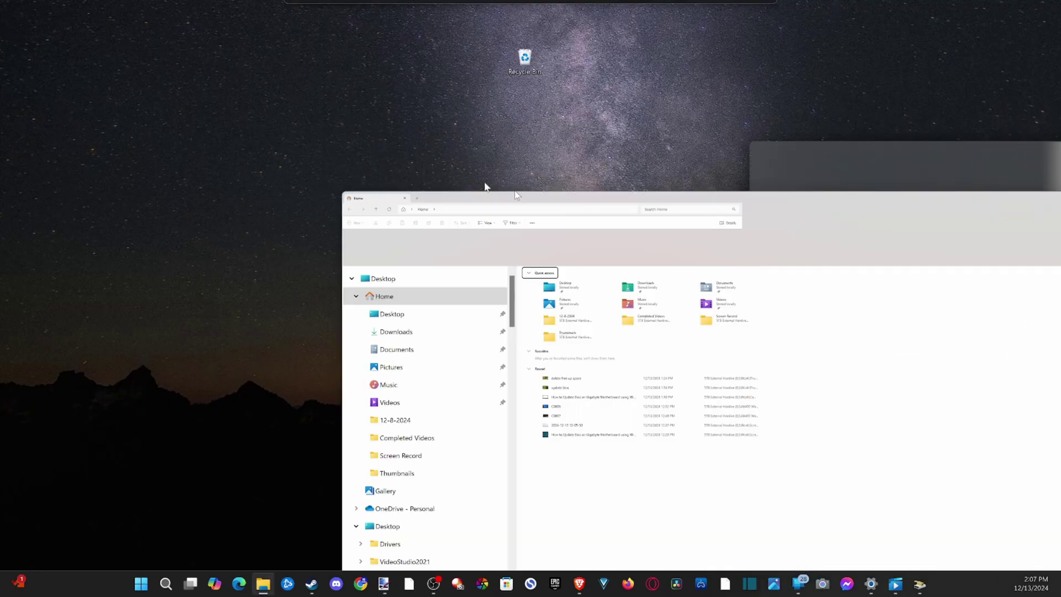
scroll(223, 286, "down", 20)
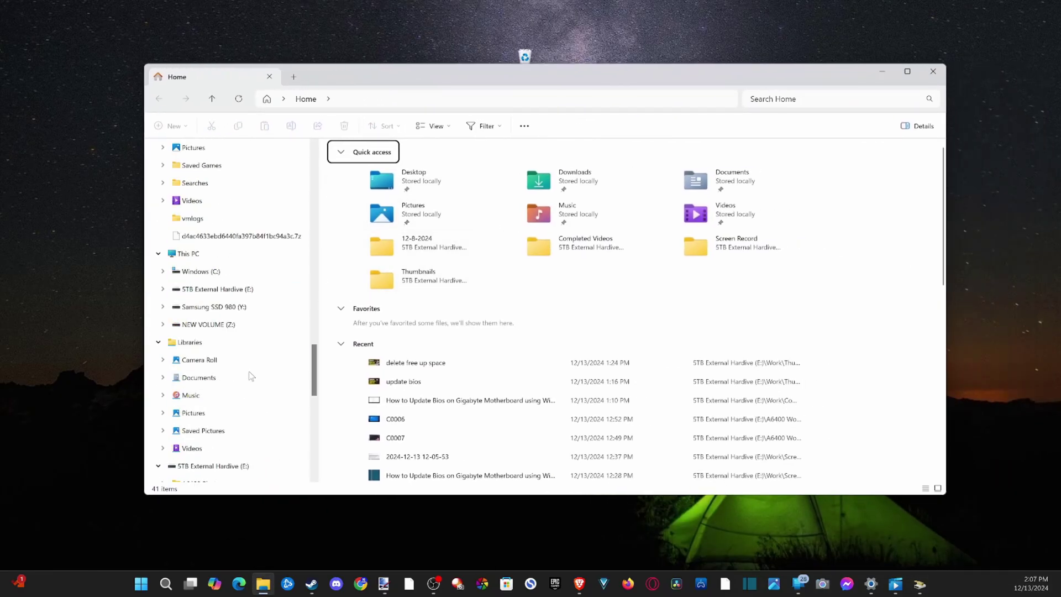
scroll(238, 332, "down", 5)
scroll(230, 289, "up", 5)
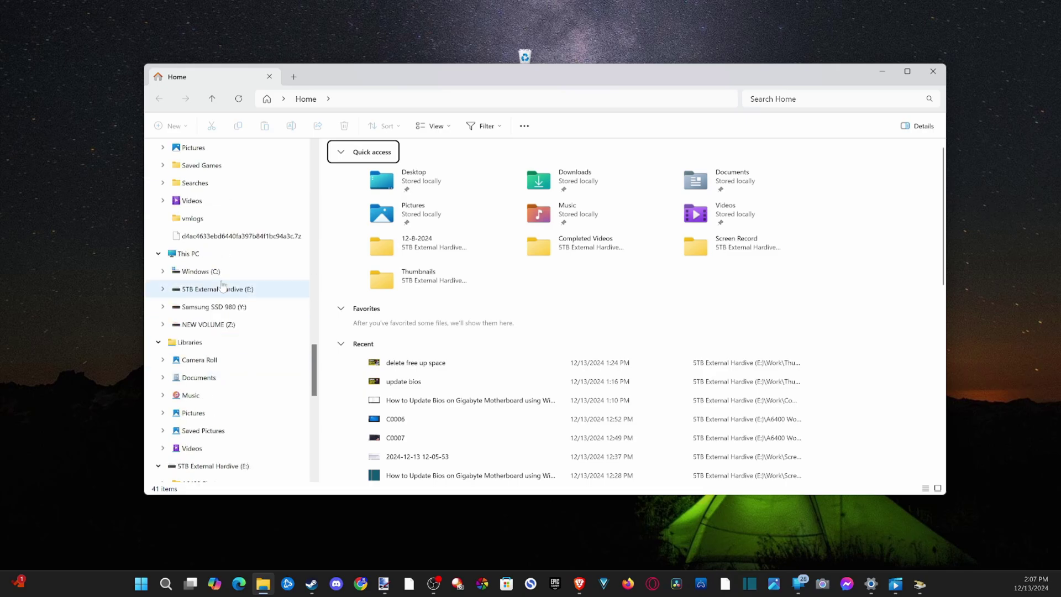
left_click(211, 257)
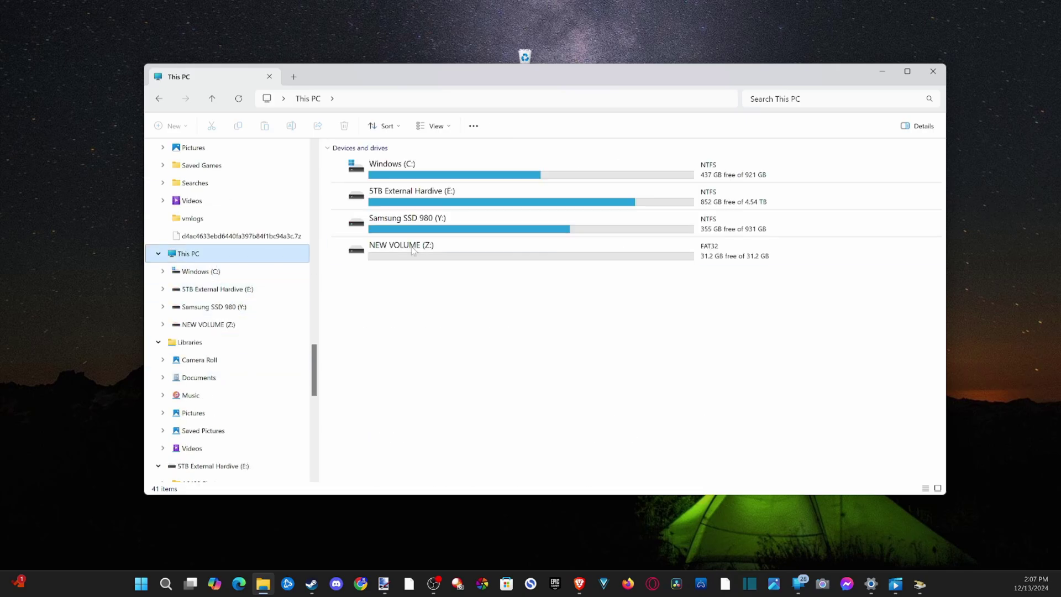
right_click(381, 172)
left_click(421, 310)
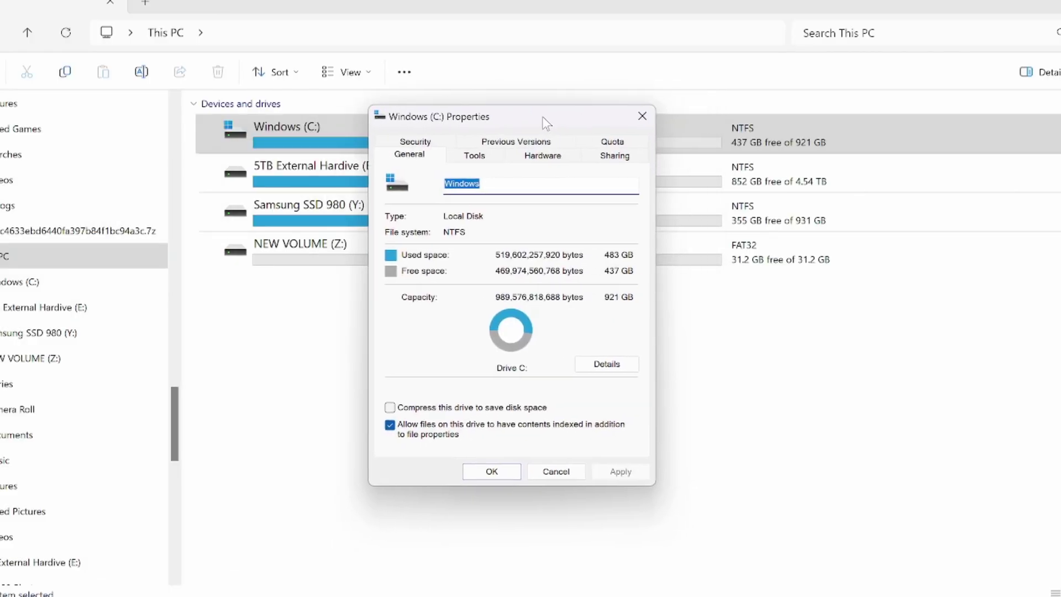
left_click(475, 156)
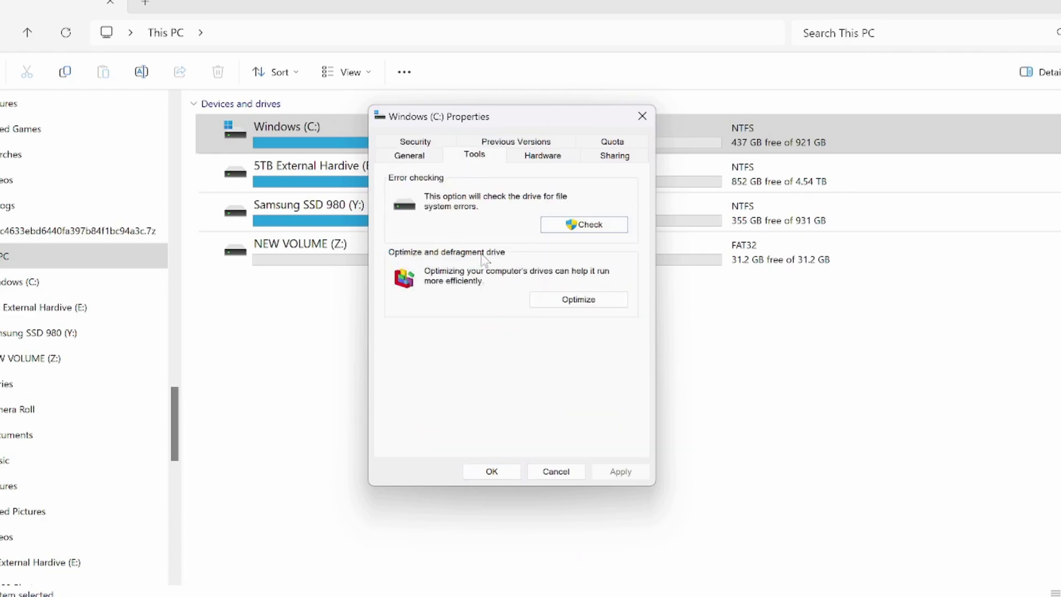
left_click(582, 304)
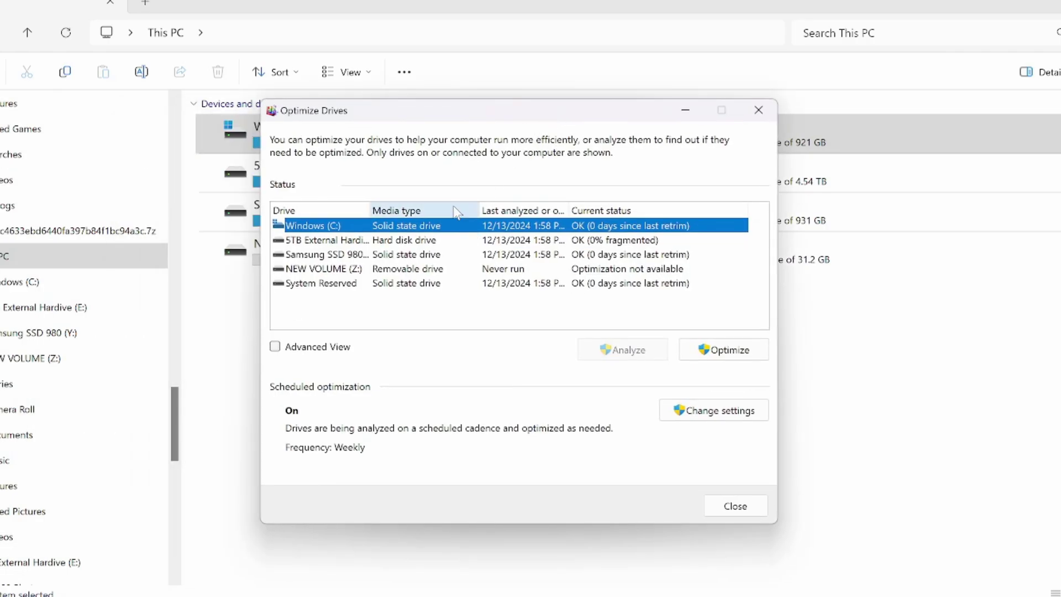
Optimize the Windows (C:) drive and then the 5TB External Hardive (E:) drive
left_click(724, 350)
left_click(385, 242)
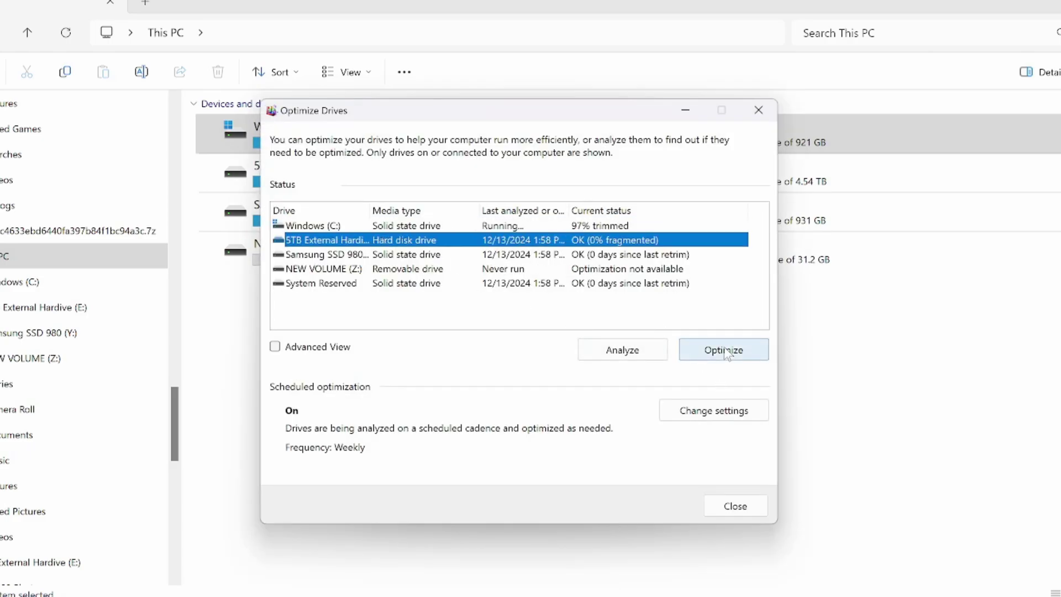
left_click(724, 350)
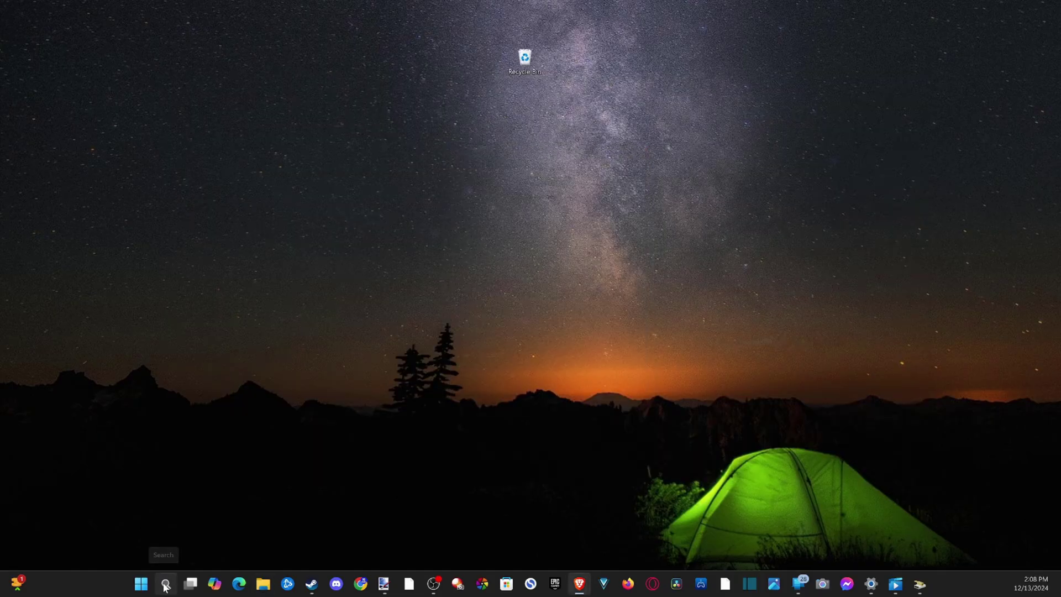
Launch Disk Cleanup from a 'disk' search and show its drive list
left_click(165, 584)
type("disk")
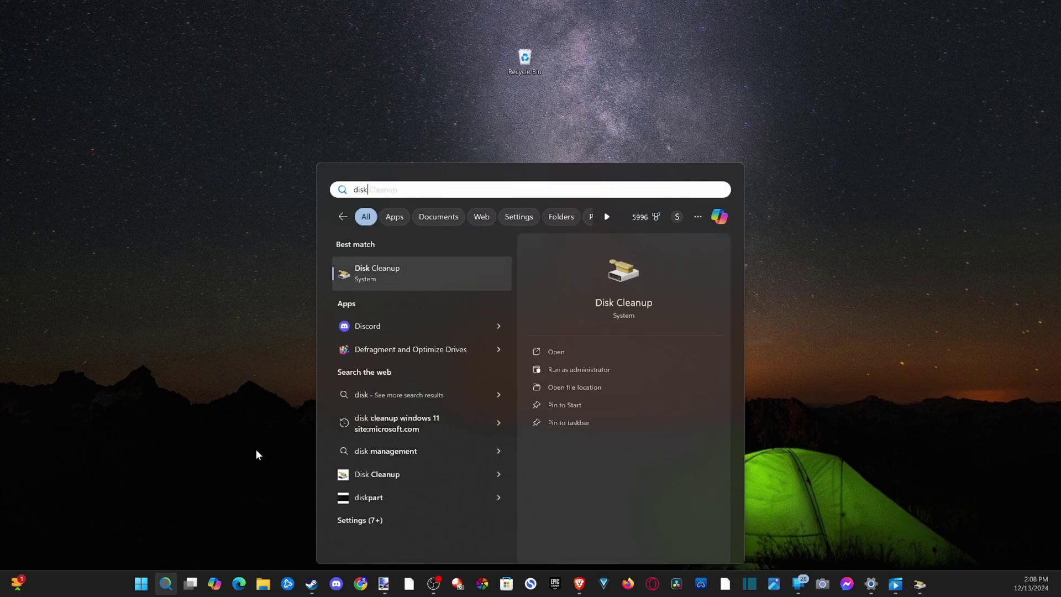
left_click(363, 276)
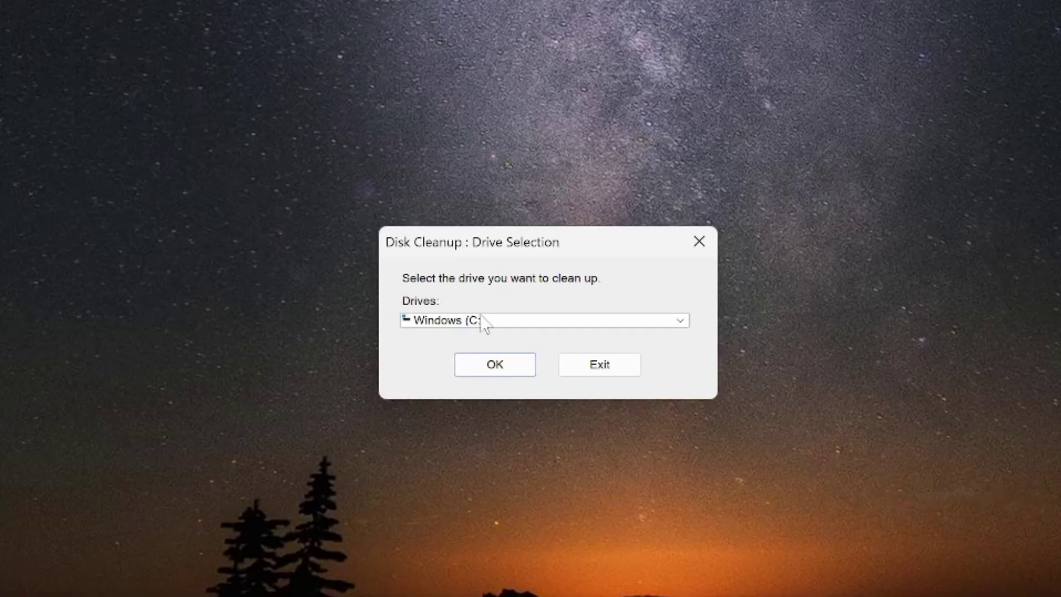
left_click(488, 322)
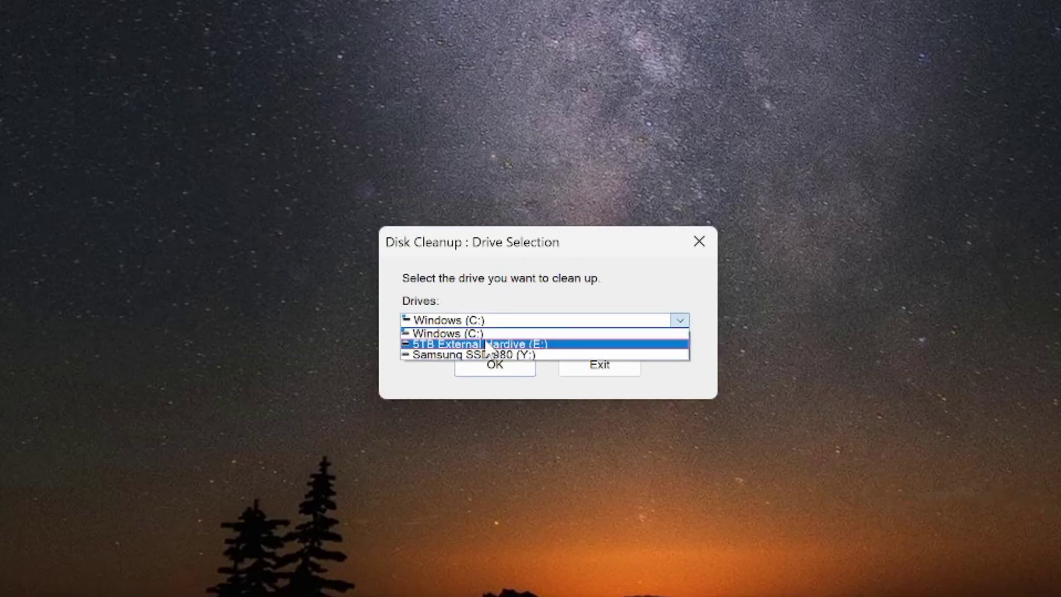
Clean Windows (C:) with Disk Cleanup, permanently deleting the checked temporary file categories
left_click(483, 333)
left_click(492, 320)
left_click(492, 244)
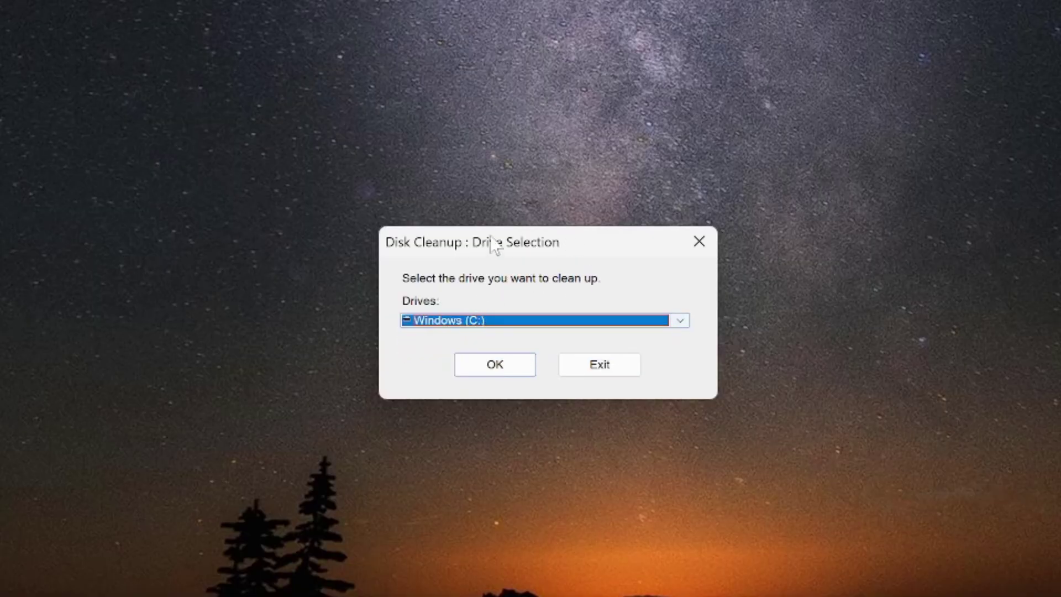
left_click(478, 365)
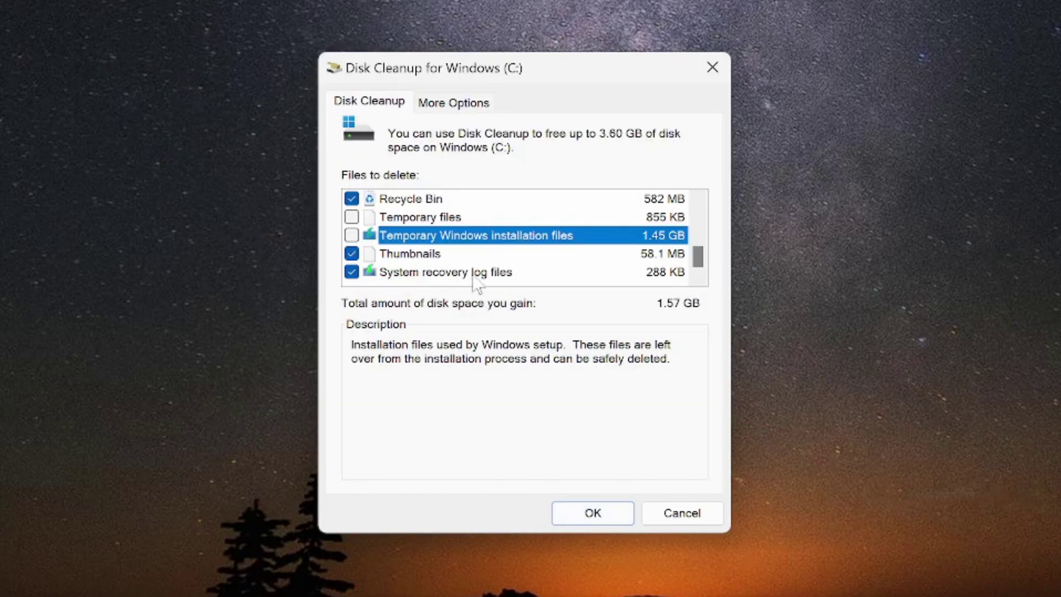
scroll(663, 249, "up", 3)
scroll(663, 243, "down", 3)
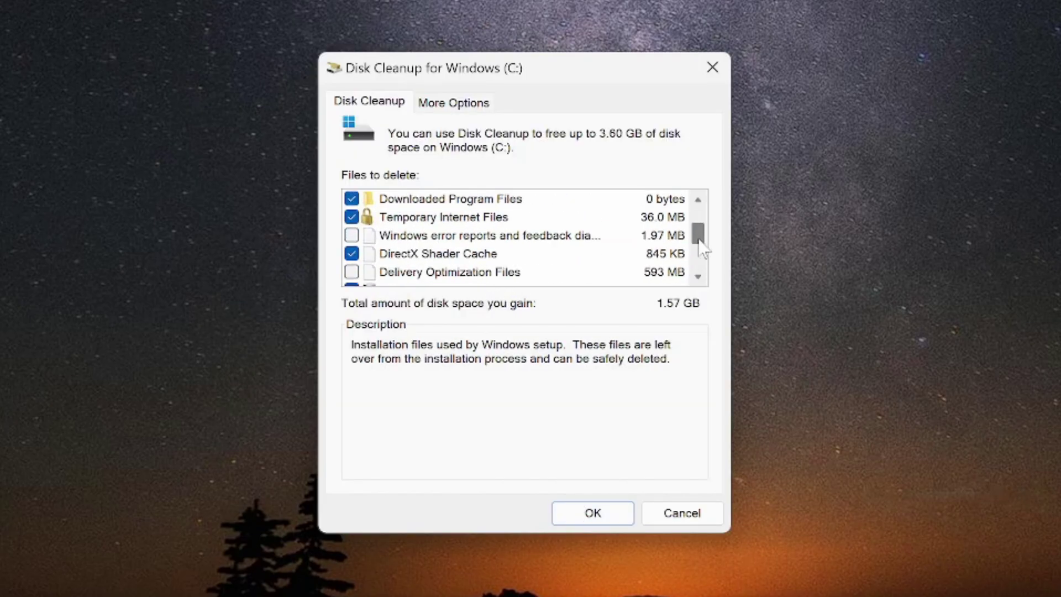
left_click(593, 513)
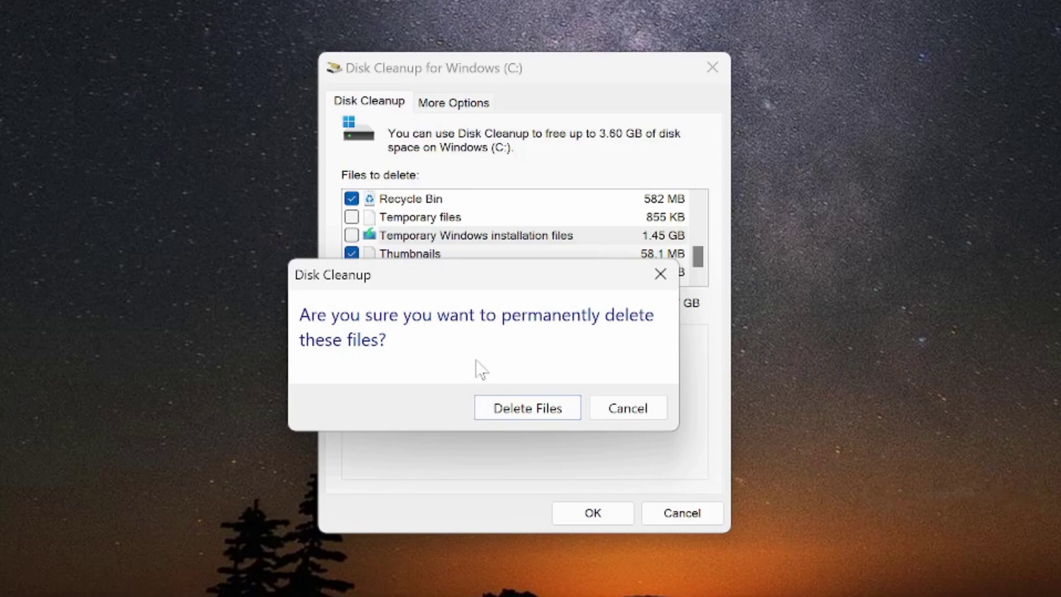
left_click(630, 414)
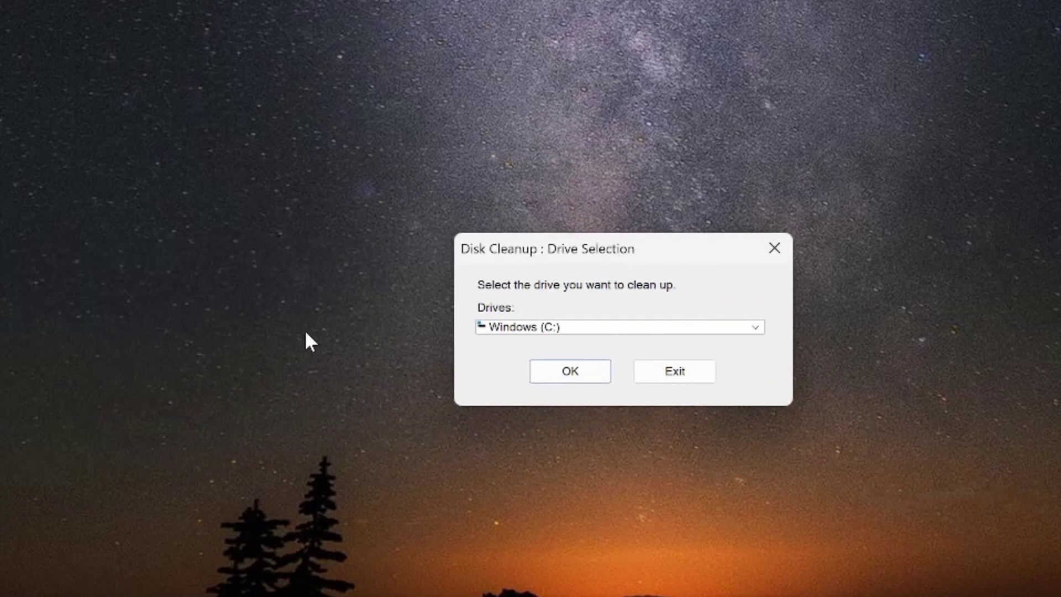
left_click(509, 332)
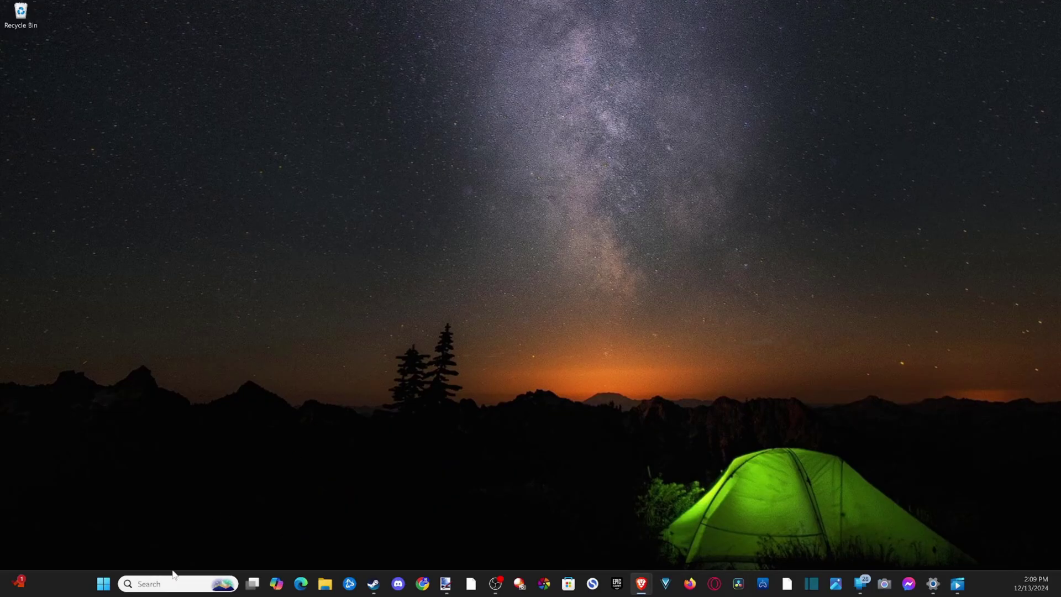
Launch Command Prompt from a 'cmd' search
left_click(173, 574)
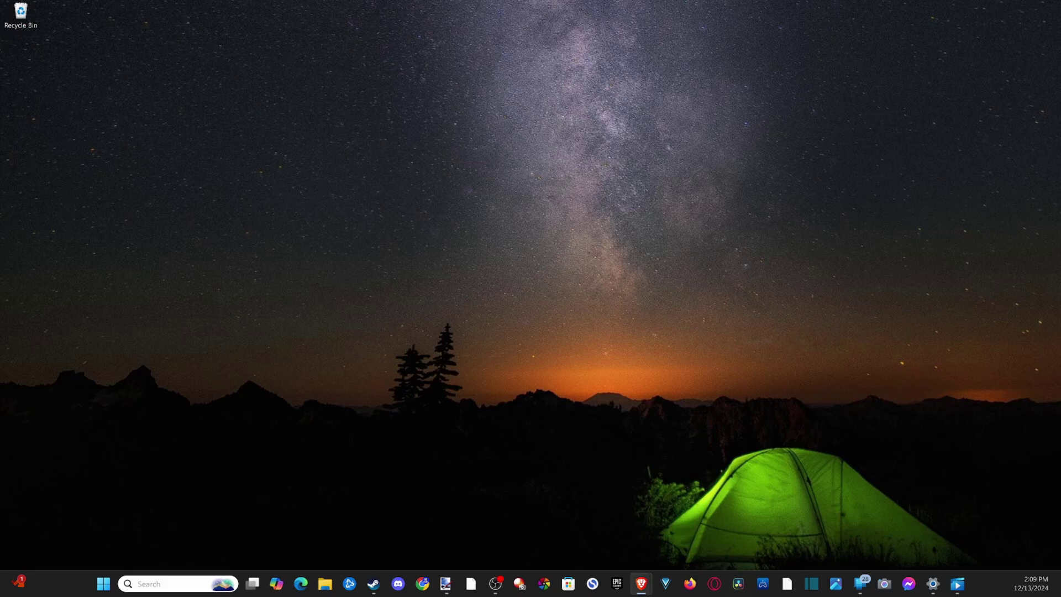
type("cmd")
key("Return")
left_click(238, 122)
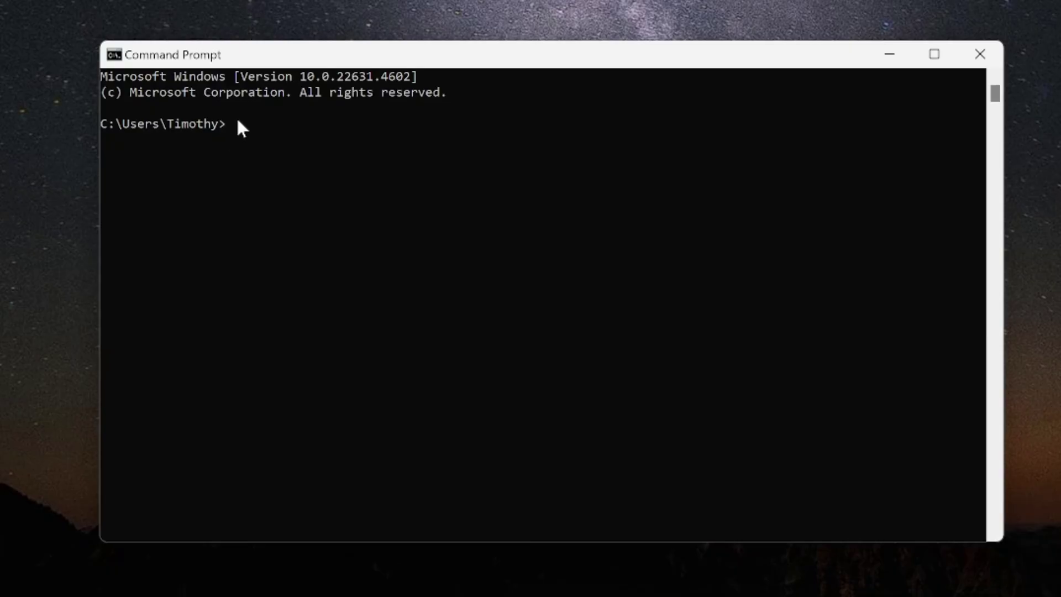
Run ipconfig/flushdns to flush the DNS resolver cache
type("ipconfig")
key("BackSpace")
key("BackSpace")
type("ig/flushdns")
key("Return")
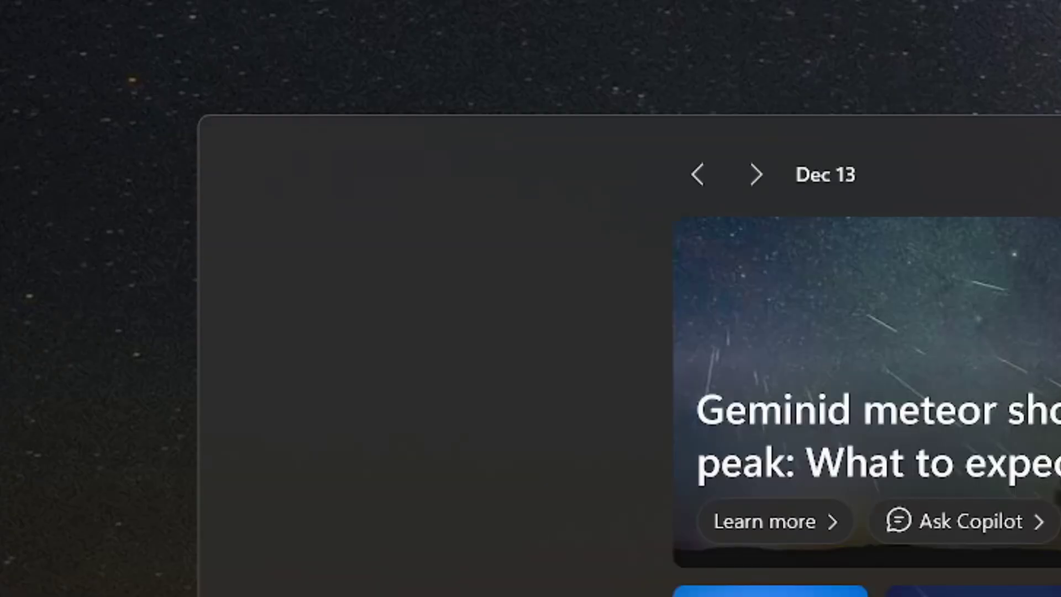
Search for wsreset in Windows Search to find the Store cache reset command
type("wsreset")
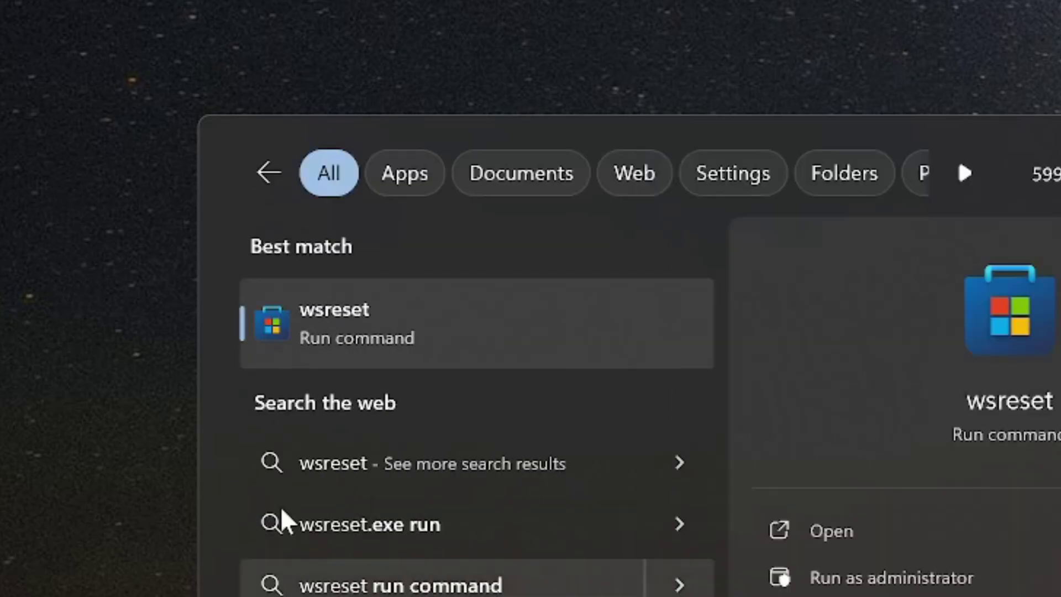